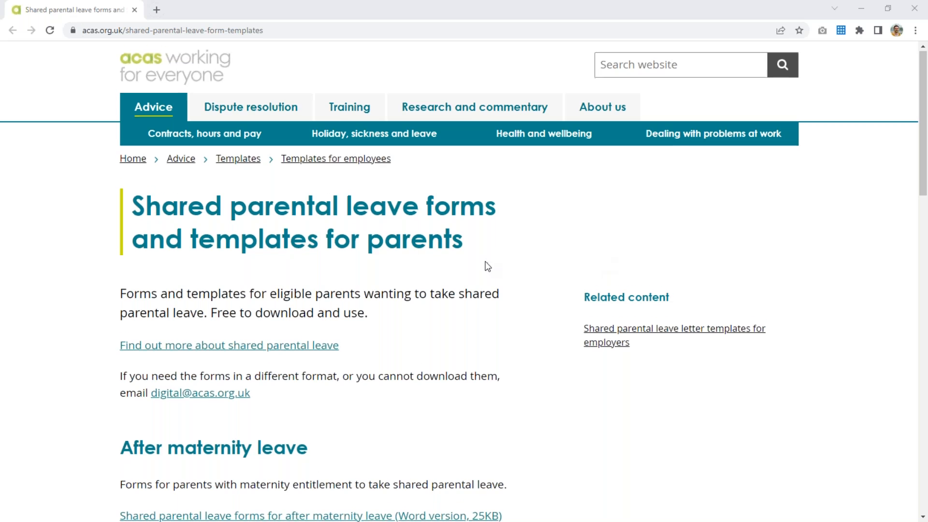
Step: Review the Acas shared parental leave templates for parents and Forms 1 to 4 in the completed maternity example document
scroll(417, 115, "up", 1)
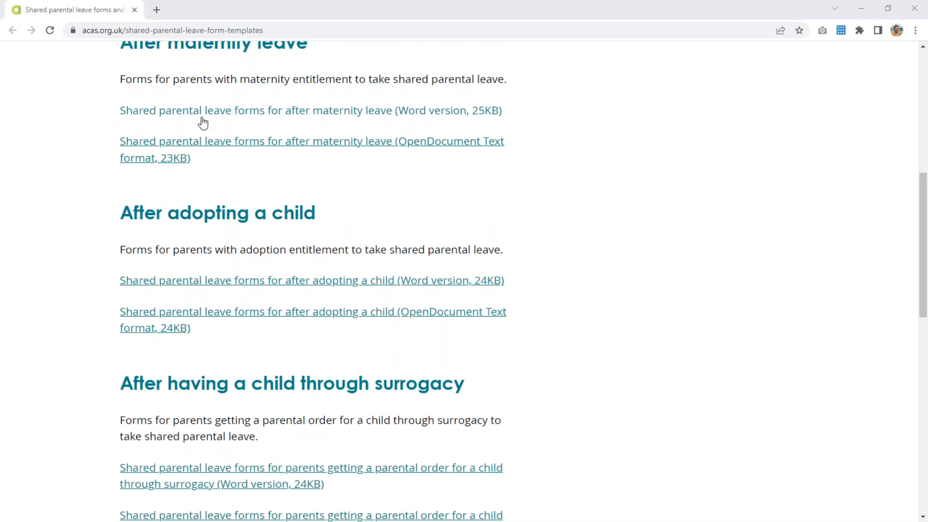
scroll(203, 111, "up", 1)
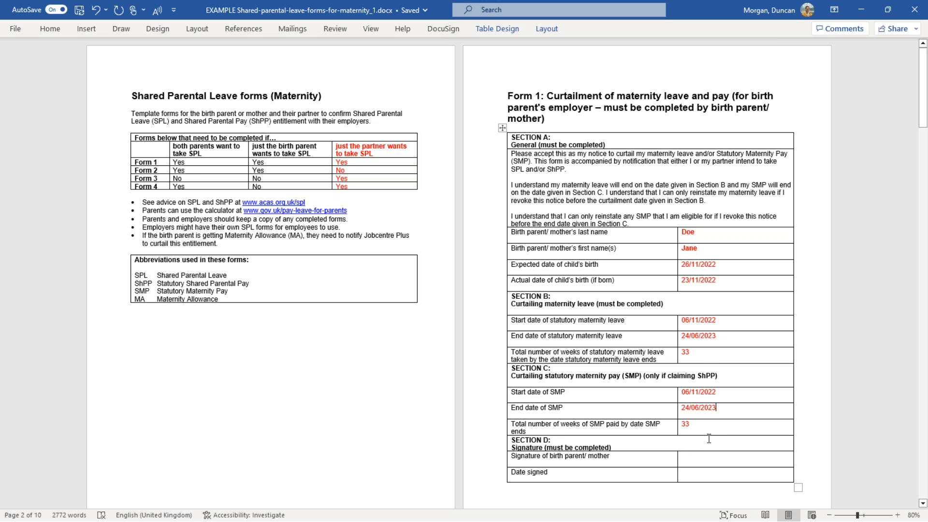
scroll(709, 438, "down", 15)
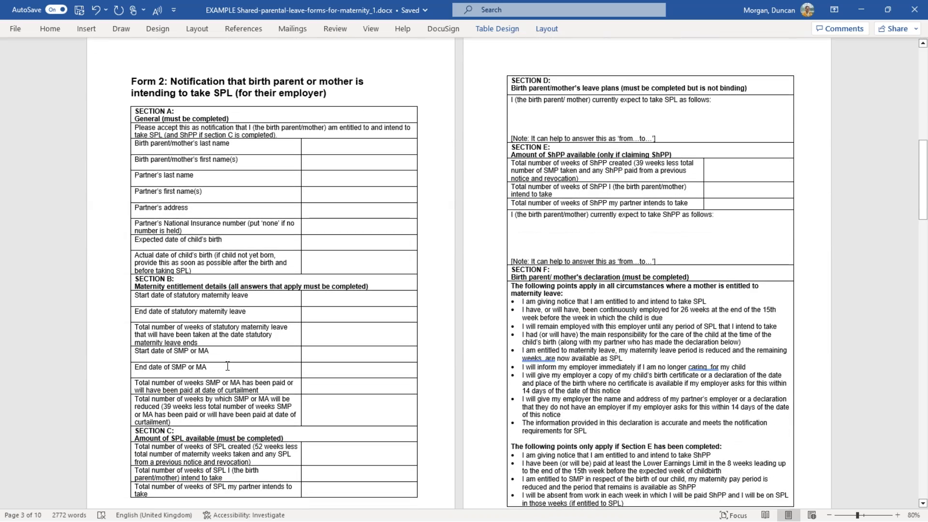
scroll(592, 353, "down", 10)
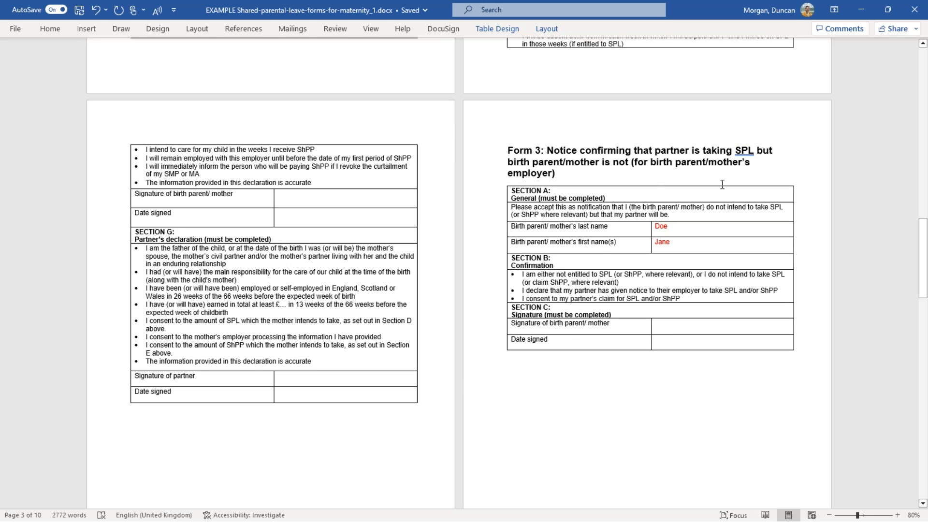
scroll(722, 184, "down", 10)
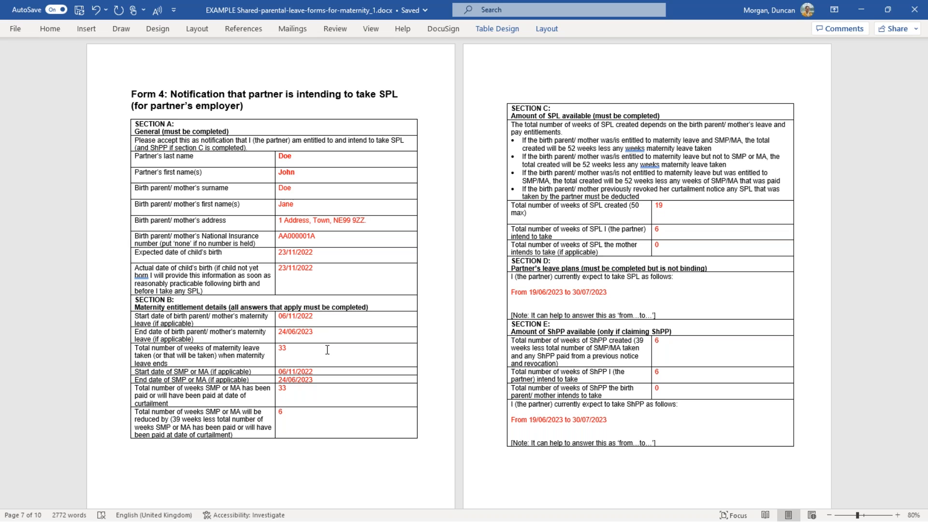
Step: Switch to Sage 50 Payroll and open the Statutory Paternity Pay details from the absence information of employee reference 2
left_click(863, 7)
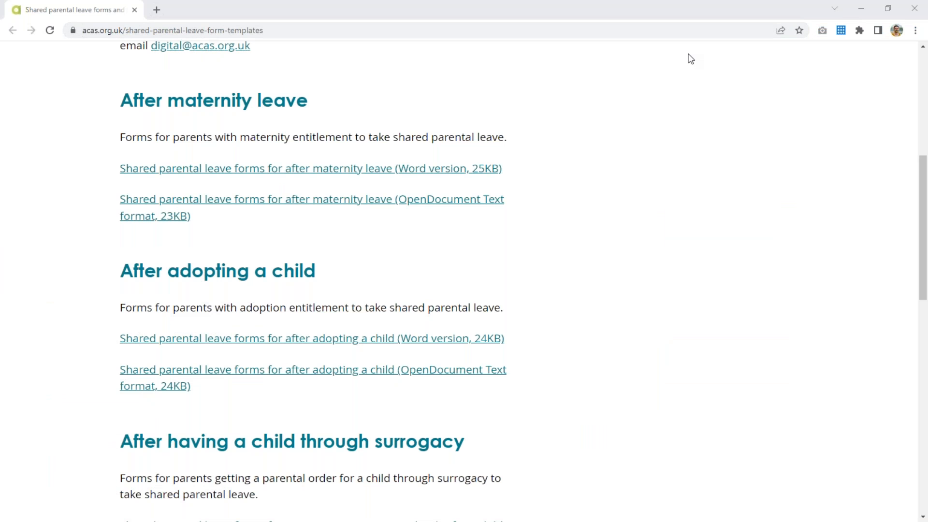
left_click(861, 9)
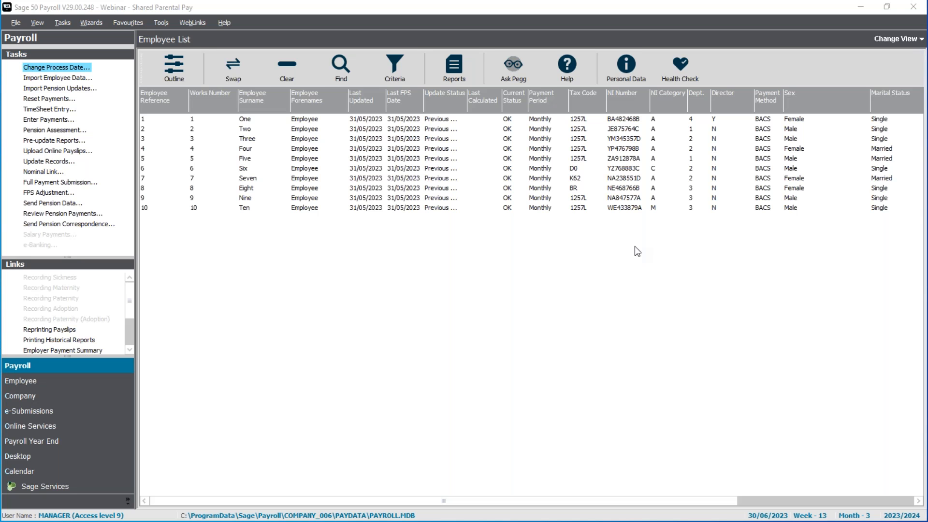
left_click(262, 132)
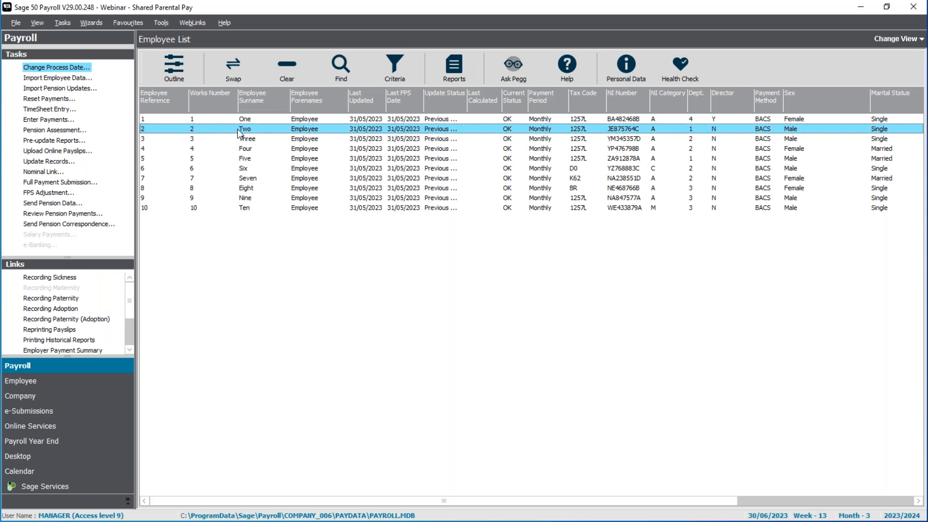
right_click(239, 133)
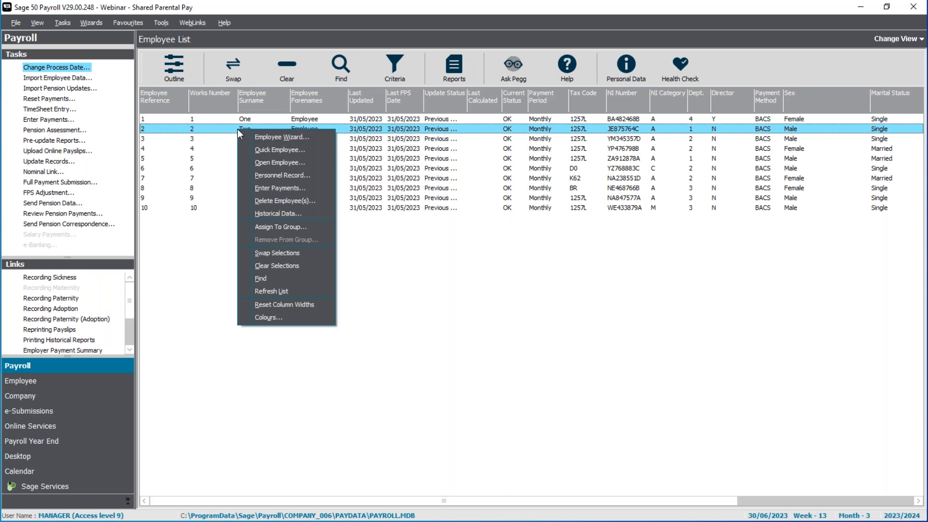
left_click(252, 161)
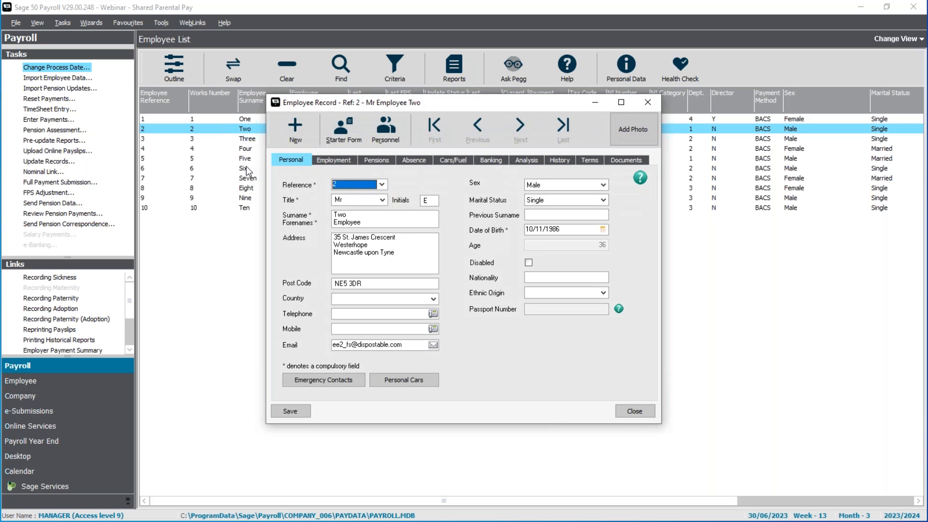
left_click(425, 162)
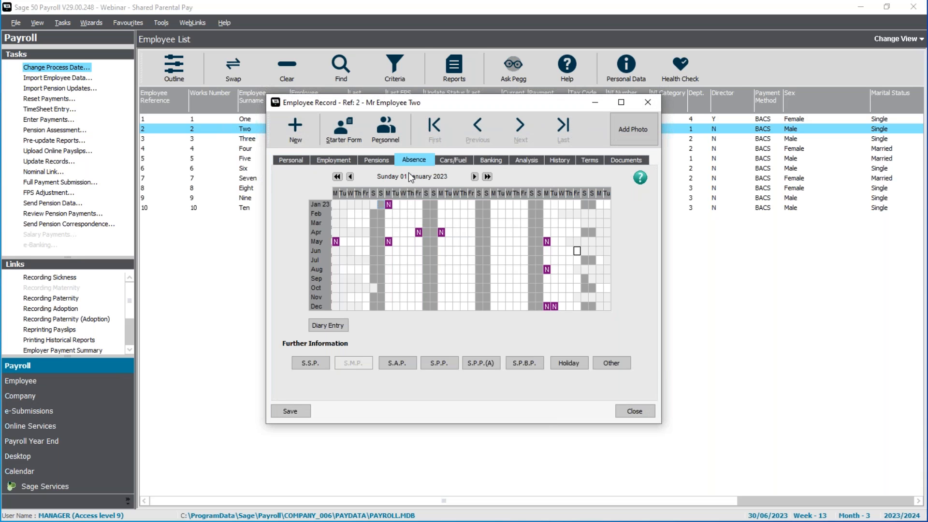
left_click(448, 371)
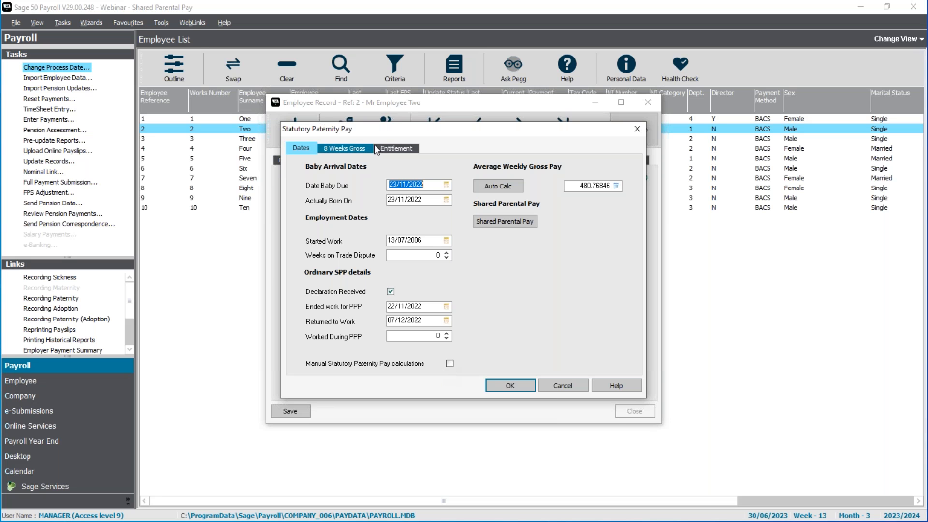
Step: Check the entitlement and eight weeks gross details of the employee's Statutory Paternity Pay, ending on the dates details
left_click(399, 149)
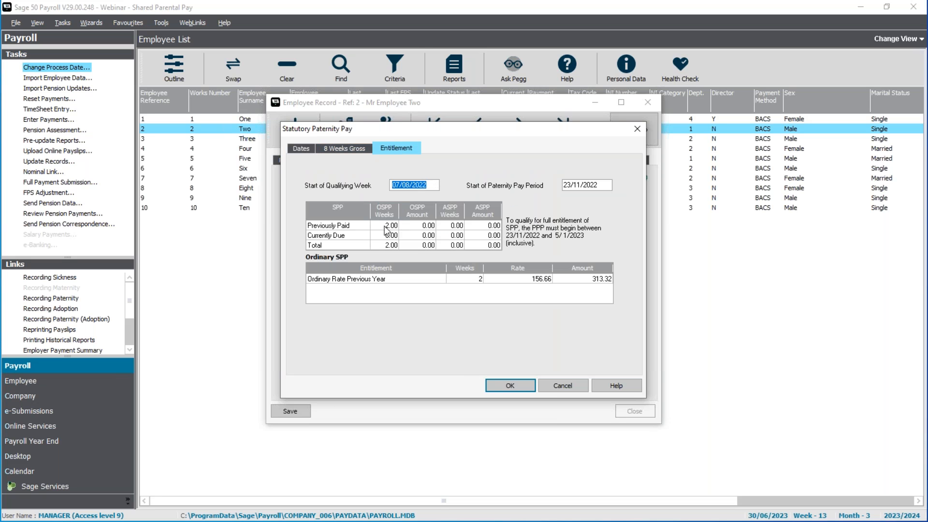
left_click(332, 151)
left_click(293, 149)
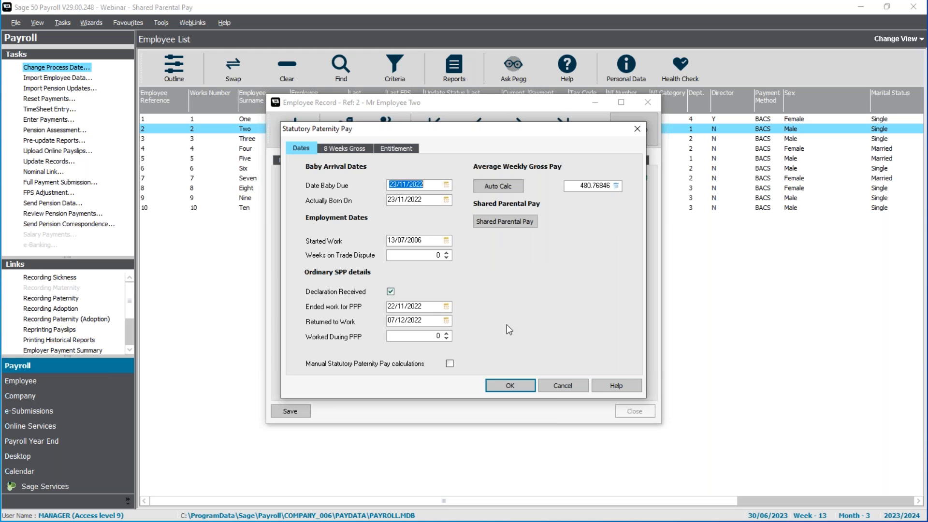
Step: Declare that the employee takes Shared Parental Leave and Pay, with 6 weeks available and 6 weeks being taken
left_click(506, 222)
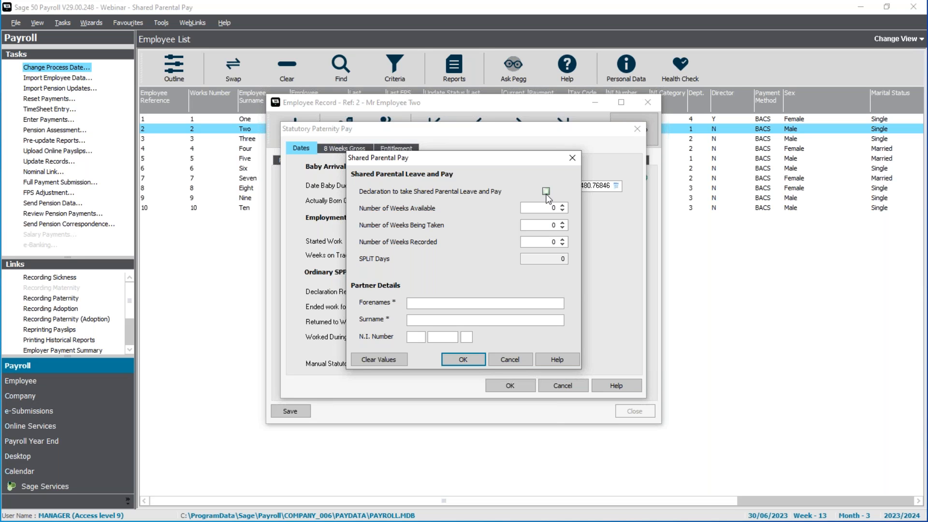
key("Tab")
type("6")
key("Tab")
type("6")
key("Tab")
Step: Enter the partner's forenames, surname and National Insurance number, and confirm the Shared Parental Pay and paternity pay details
left_click(533, 304)
type("Partner")
key("Tab")
type("Two")
key("Tab")
type("AB123456")
type("C")
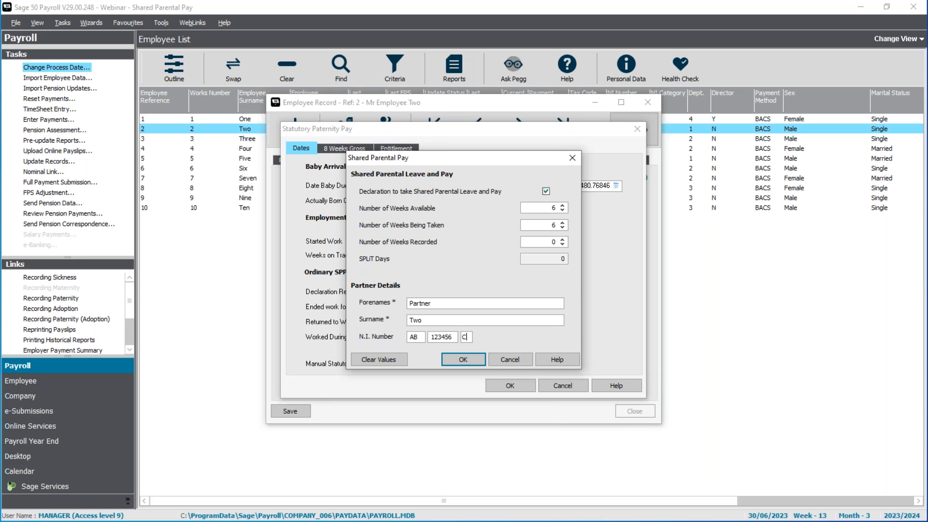
left_click(462, 360)
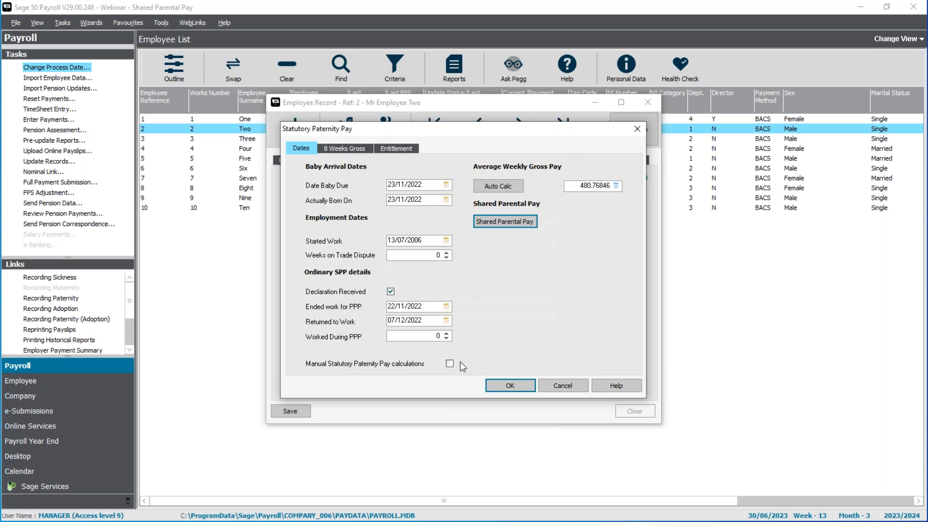
left_click(498, 388)
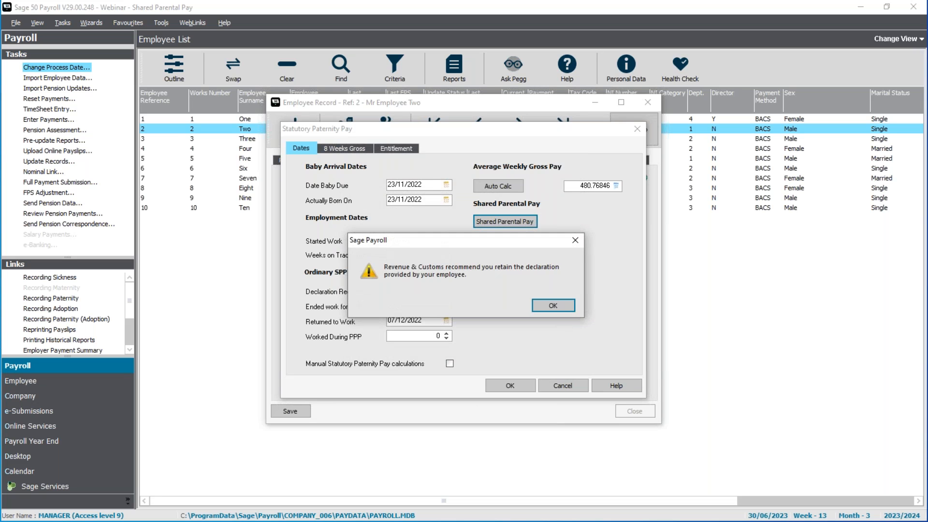
left_click(553, 306)
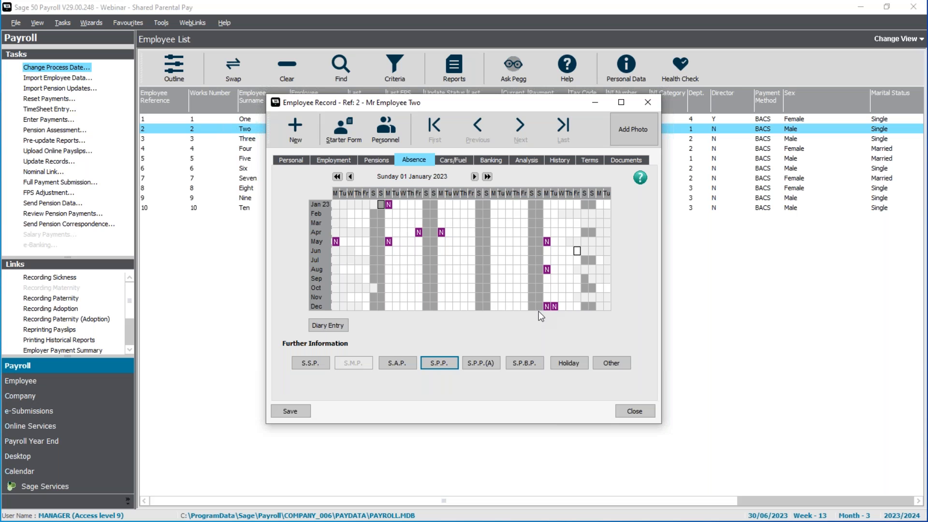
Step: Save the record changes and start a diary entry with absence type Other and reason Shared Parental
left_click(329, 330)
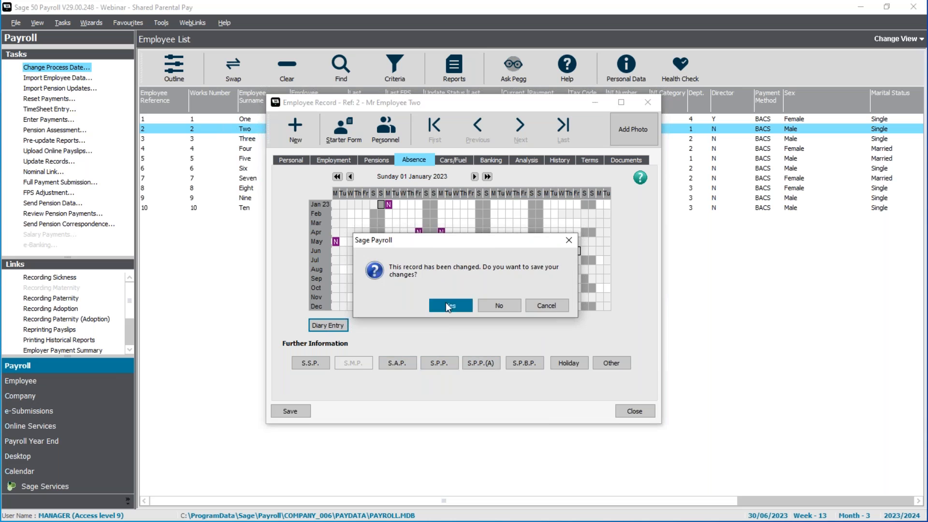
left_click(445, 303)
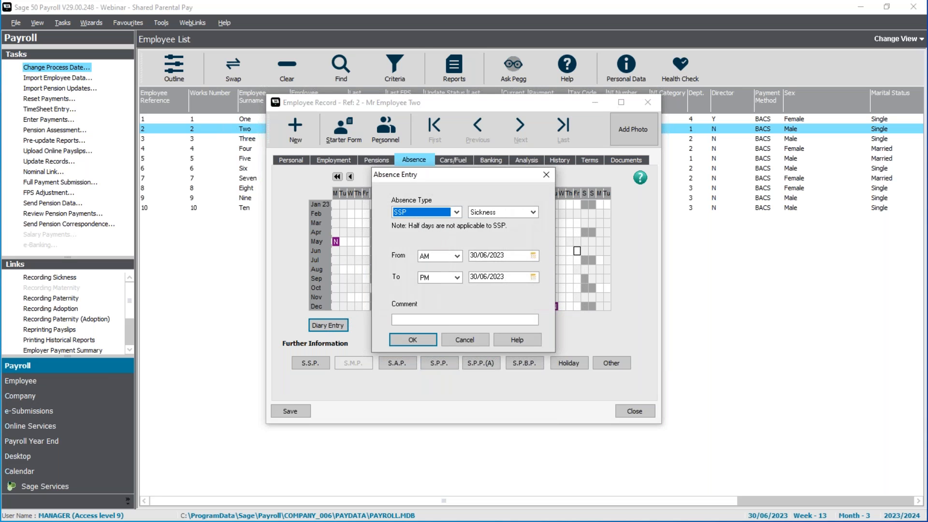
left_click(456, 213)
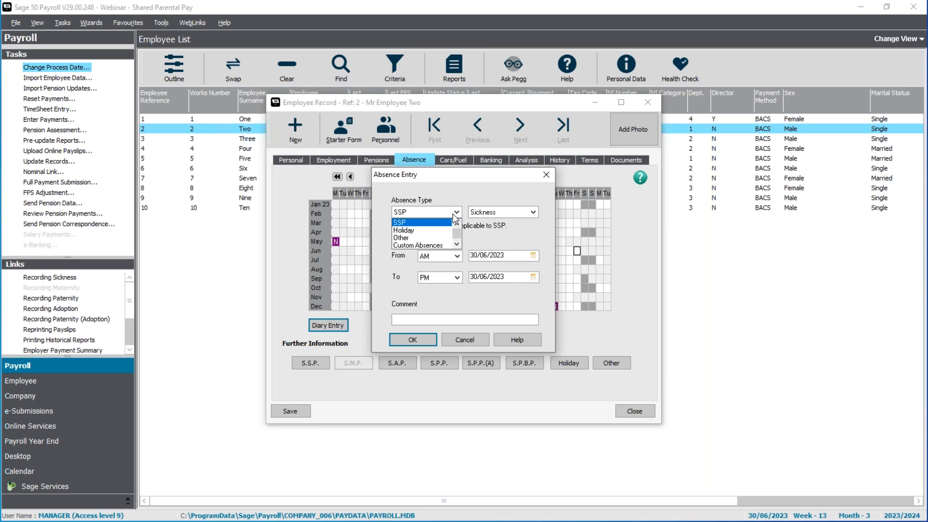
left_click(416, 238)
left_click(532, 211)
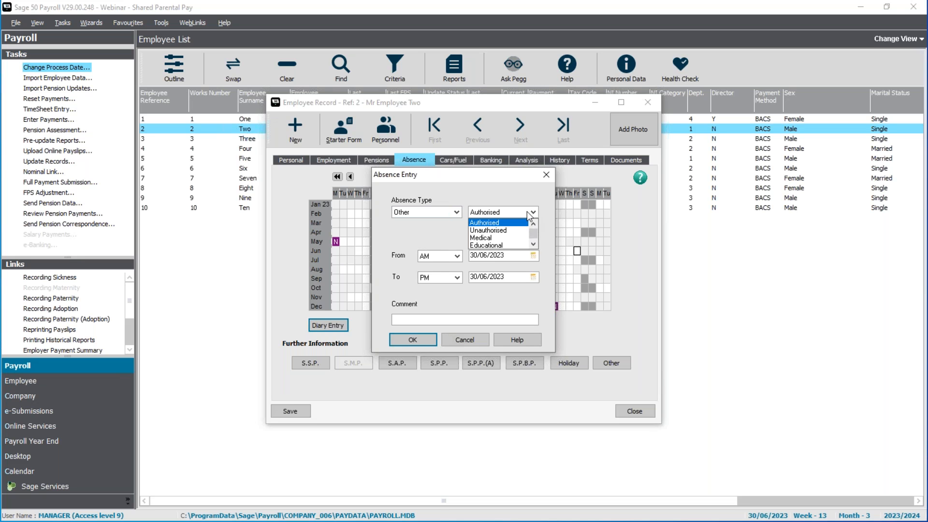
left_click(533, 244)
left_click(534, 244)
left_click(533, 244)
left_click(533, 244)
left_click(533, 244)
left_click(534, 244)
left_click(533, 244)
left_click(533, 244)
left_click(503, 231)
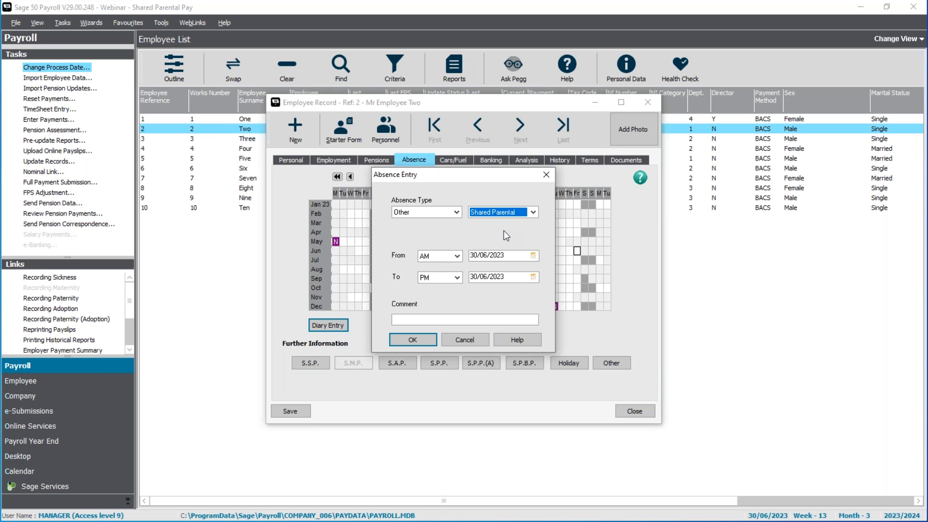
Step: Set the shared parental absence to run from 19/06/2023 to 30/07/2023 and add it to the absence calendar
left_click(513, 255)
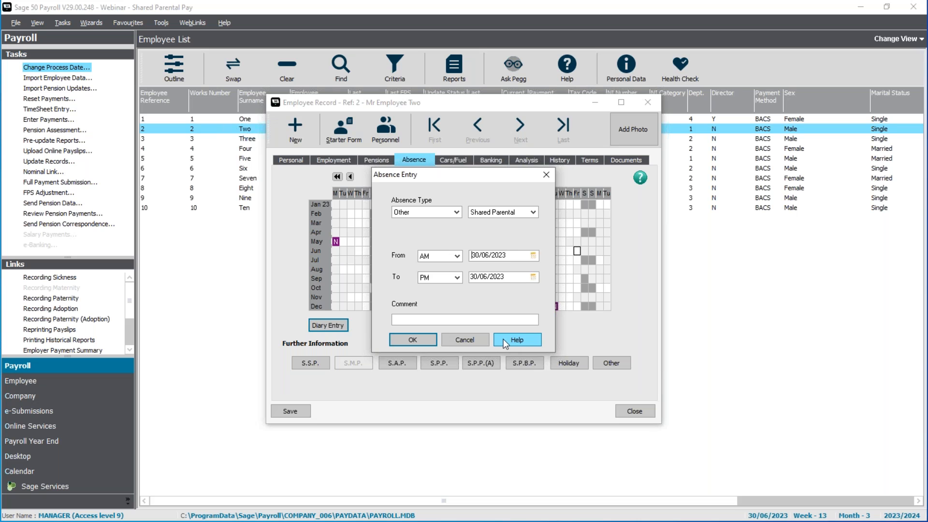
type("19")
key("Tab")
key("Tab")
type("30/07/23")
key("Tab")
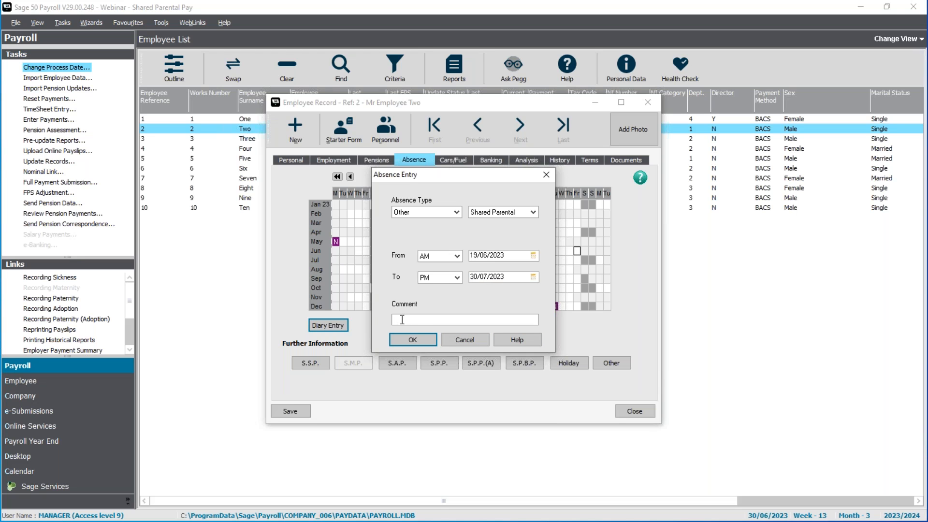
left_click(405, 341)
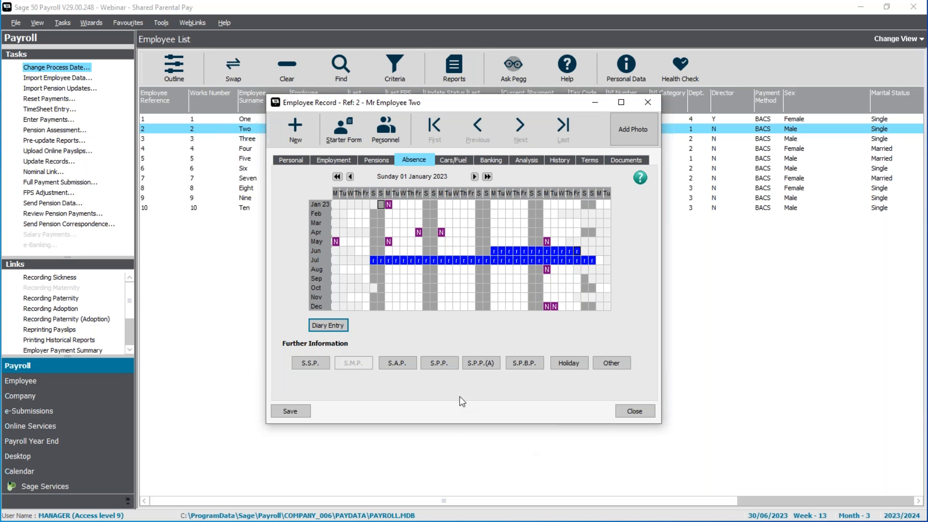
Step: Check the weeks recorded in the employee's Shared Parental Pay details, and save and close the employee record
left_click(440, 365)
key("Return")
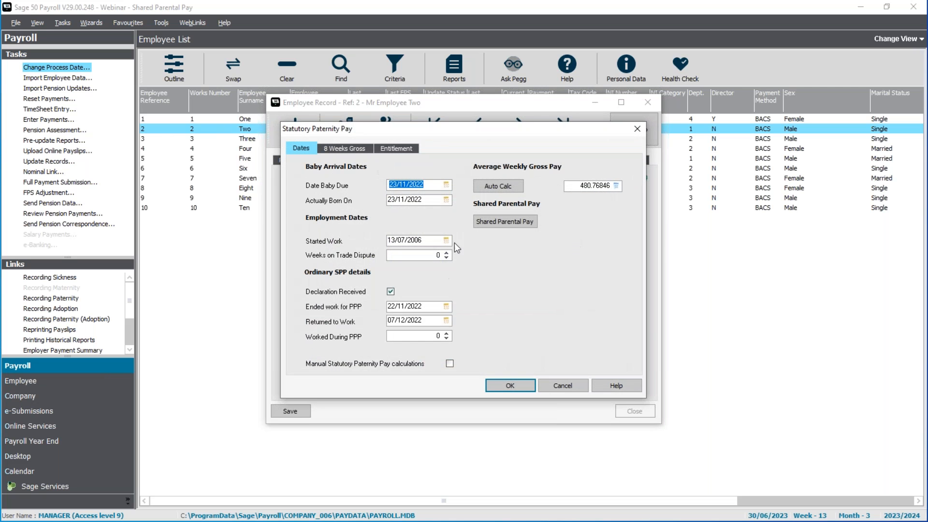
left_click(499, 225)
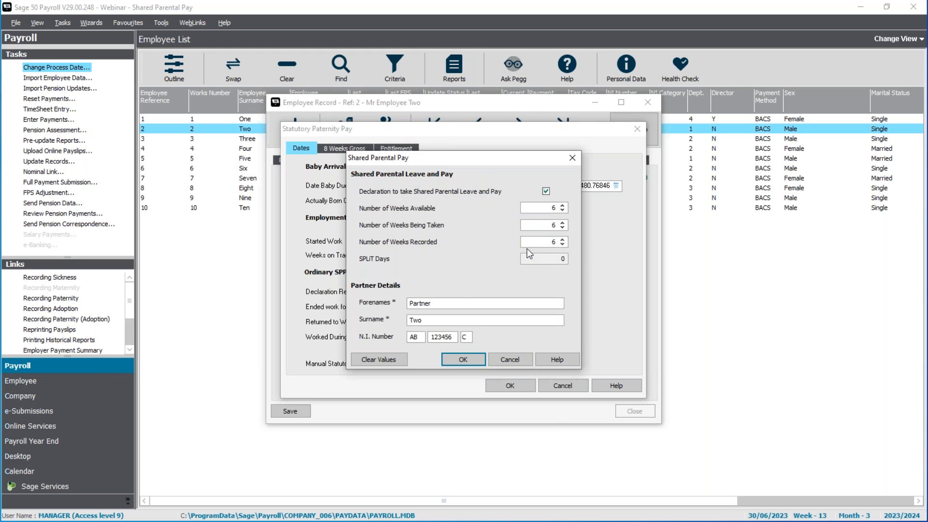
left_click(472, 363)
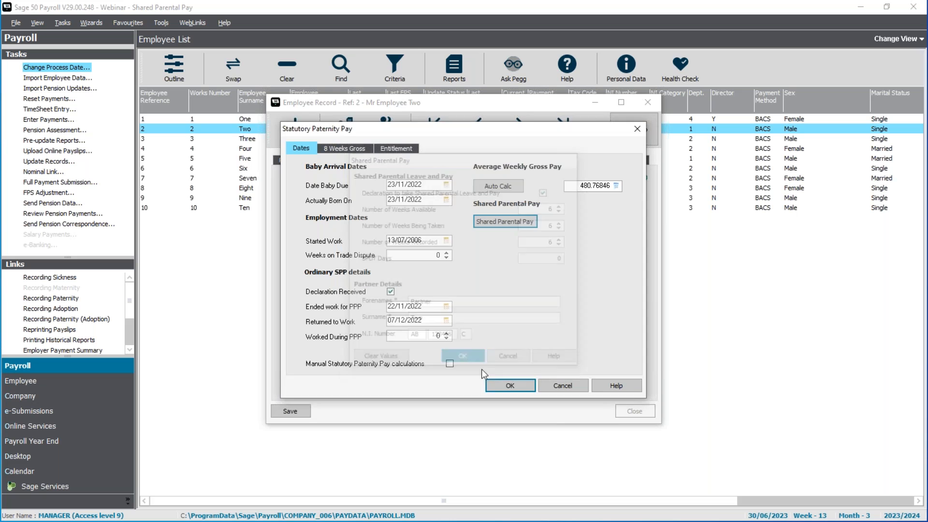
left_click(501, 385)
left_click(543, 308)
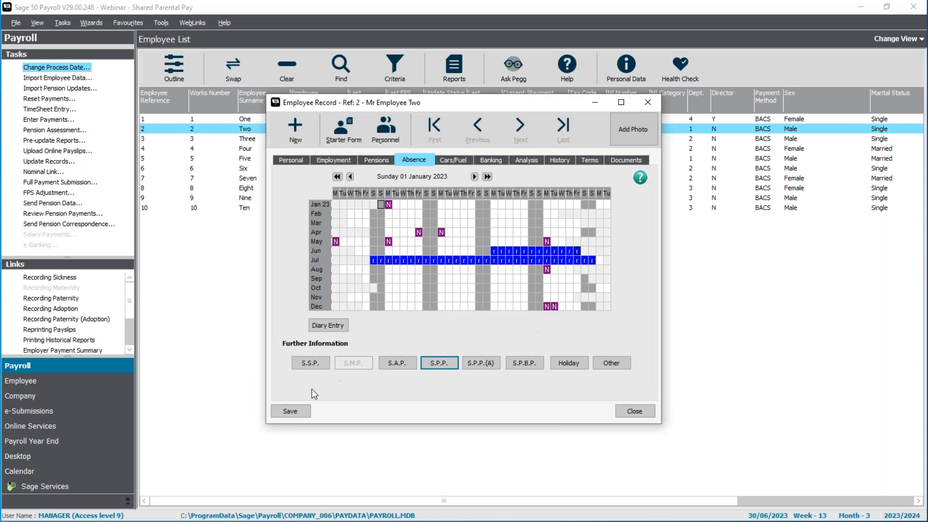
left_click(295, 416)
left_click(635, 411)
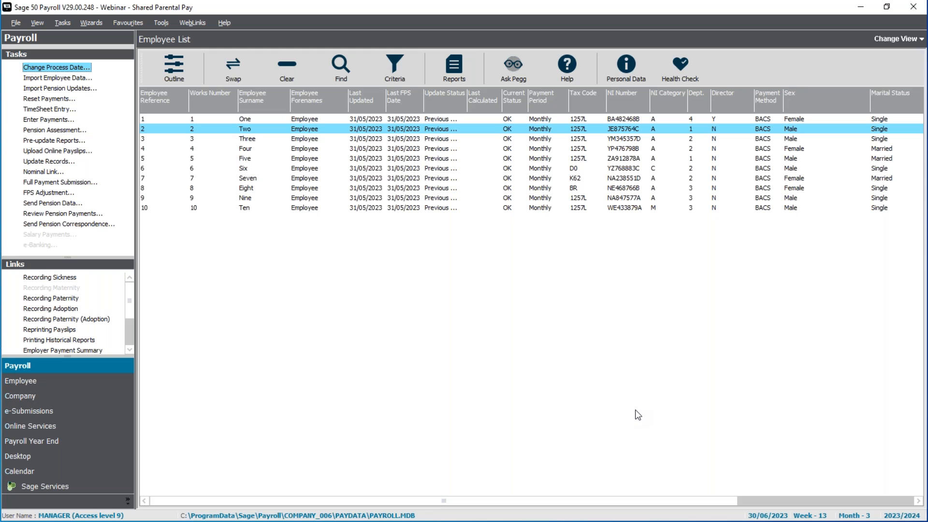
Step: Deselect employee reference 2 and open the record of employee reference 4
left_click(250, 132, "ctrl")
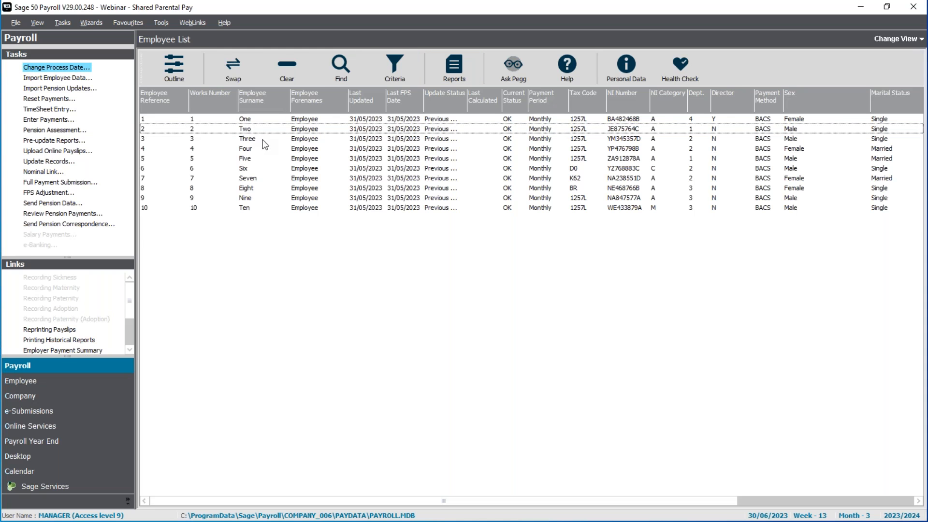
left_click(247, 149)
right_click(248, 150)
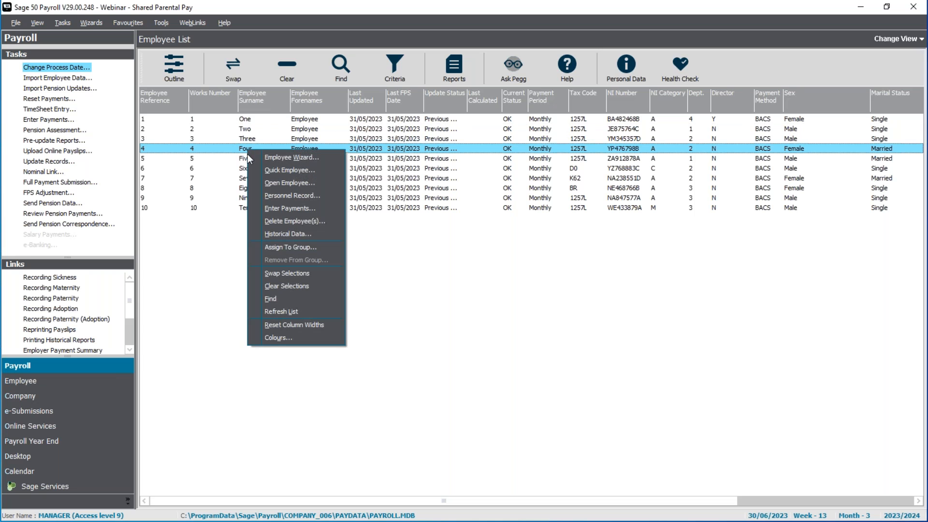
left_click(260, 182)
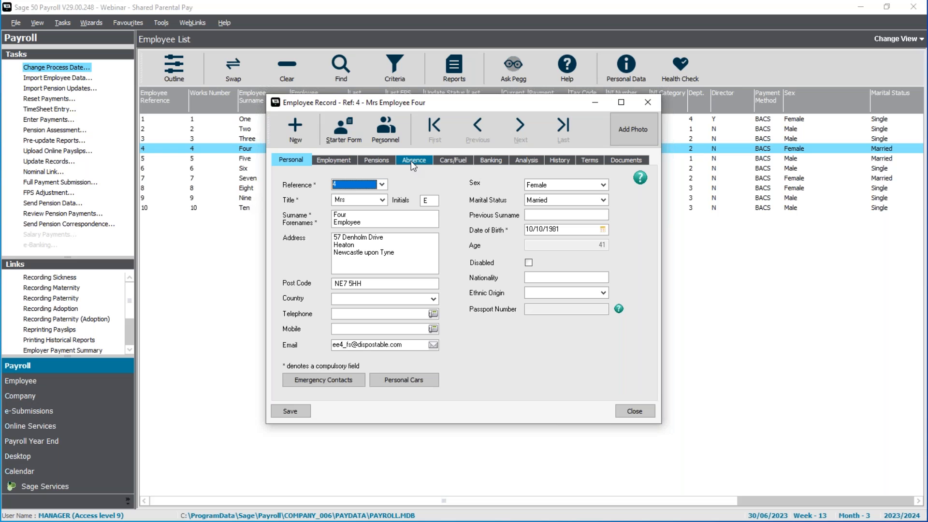
Step: Open the employee's Statutory Maternity Pay details and set the baby's actual birth date to 06/05/2023
left_click(412, 161)
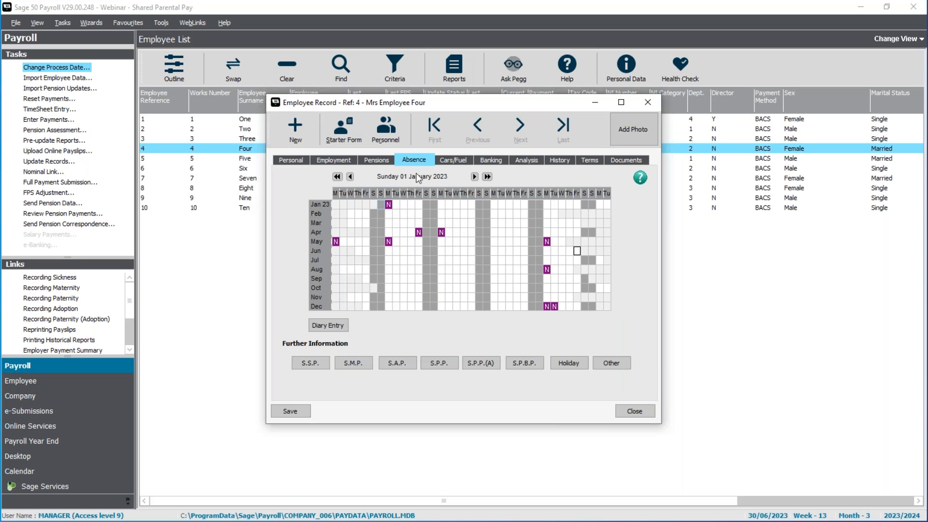
left_click(359, 364)
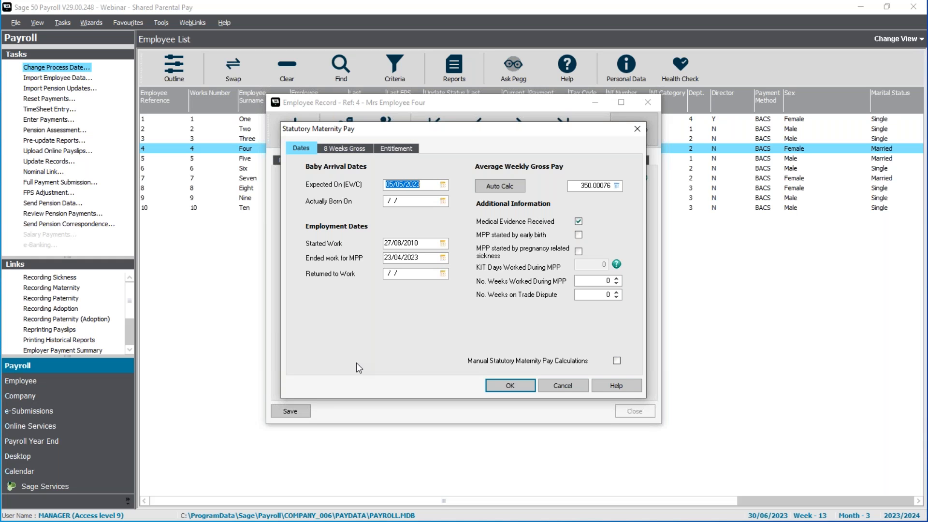
left_click(400, 184)
type("060523")
key("Tab")
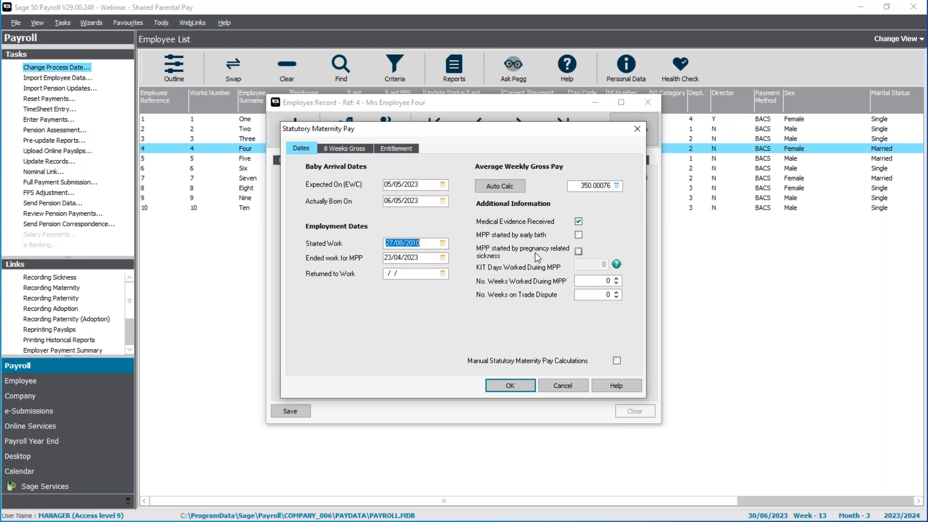
Step: Set the employee's Returned to Work date to 05/06/2023 in the Statutory Maternity Pay details
key("Tab")
key("Tab")
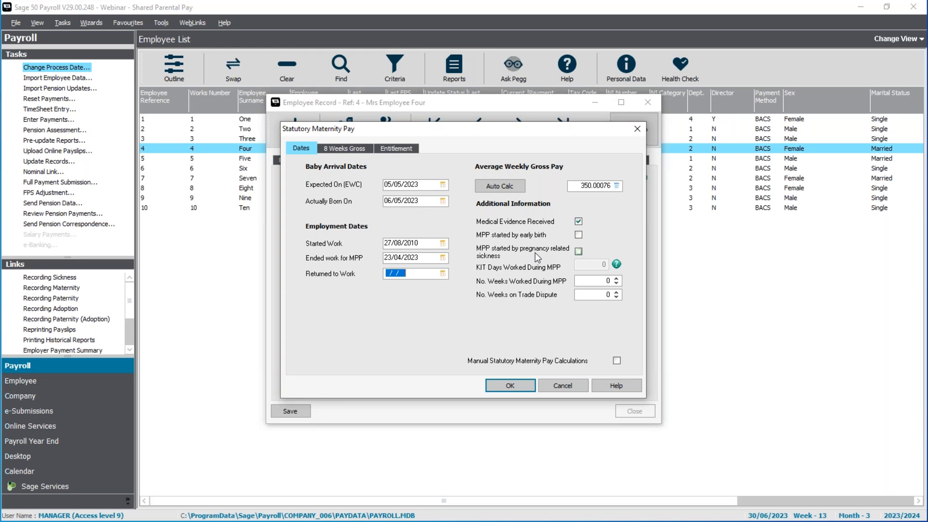
type("0506")
type("2023")
key("Tab")
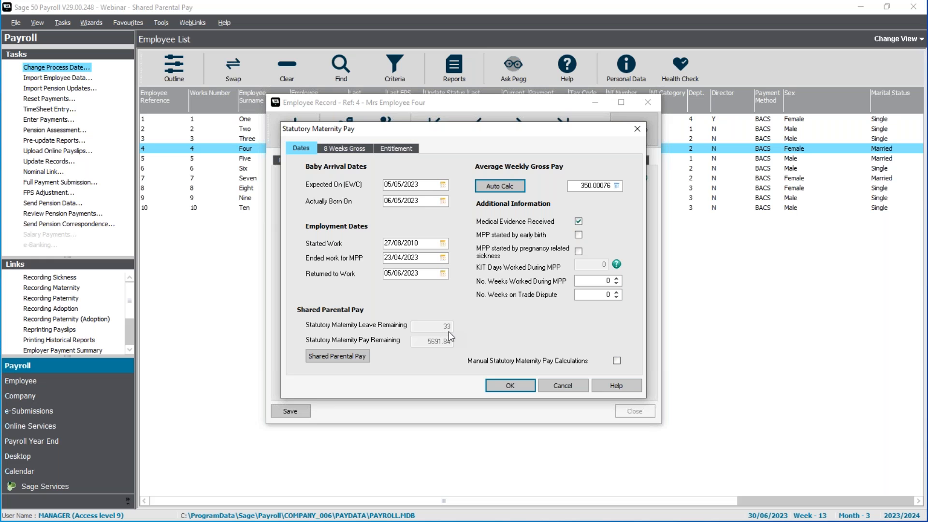
Step: In the Shared Parental Pay details, tick the declaration to take Shared Parental Leave and Pay and set the weeks being taken to 13
left_click(336, 357)
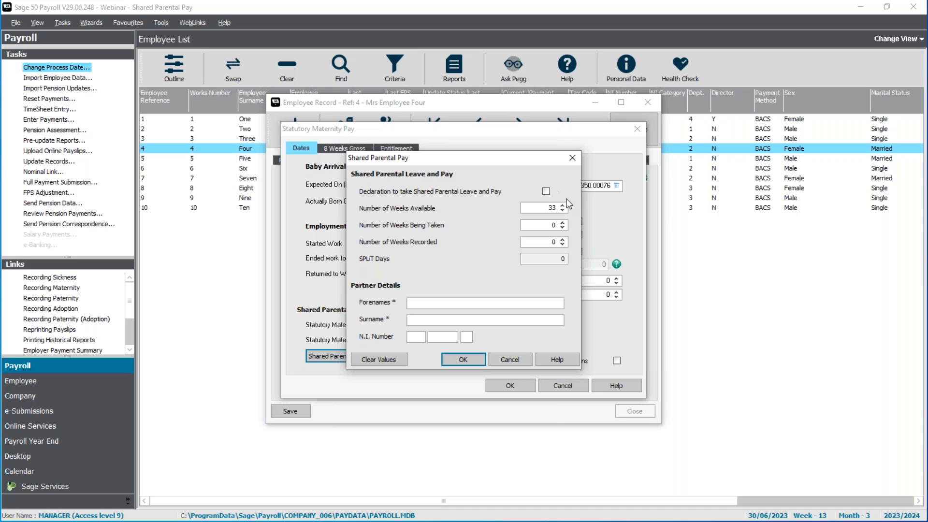
left_click(546, 192)
left_click(525, 226)
double_click(524, 226)
type("13")
key("Tab")
Step: Enter the partner's forename, surname and N.I. number, and confirm the Shared Parental Pay details
left_click(455, 303)
type("Partner")
key("Tab")
type("Dour")
key("BackSpace")
key("BackSpace")
key("BackSpace")
key("BackSpace")
type("Four")
key("Tab")
type("AB123121C")
left_click(478, 358)
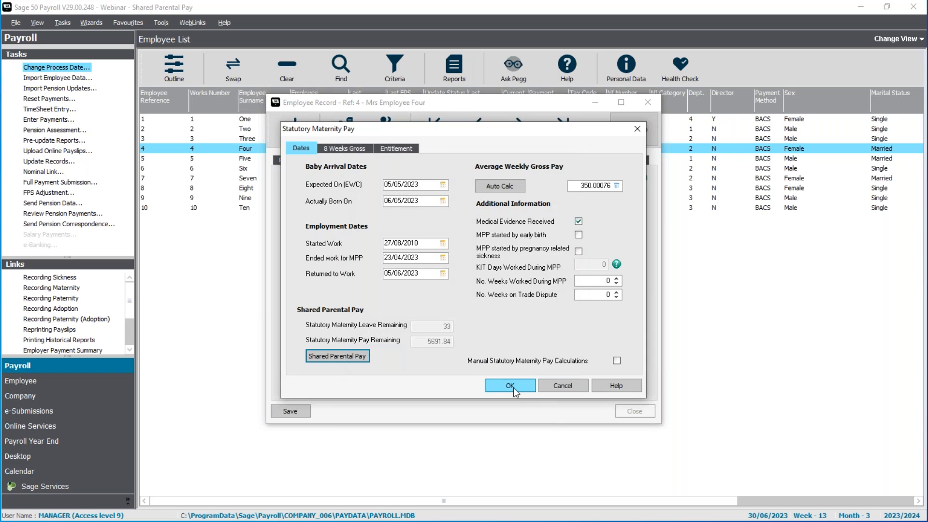
Step: Confirm the Statutory Maternity Pay details and save the changes to the employee record
left_click(513, 388)
left_click(567, 307)
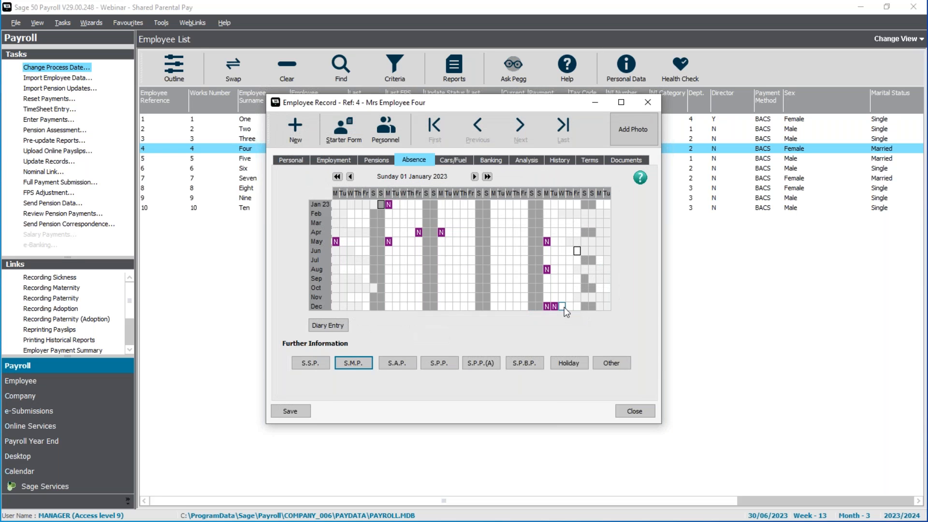
left_click(298, 410)
Step: Mark 5 June to 3 September 2023 in the absence calendar as full-day Shared Parental absence, without a comment
left_click(388, 260)
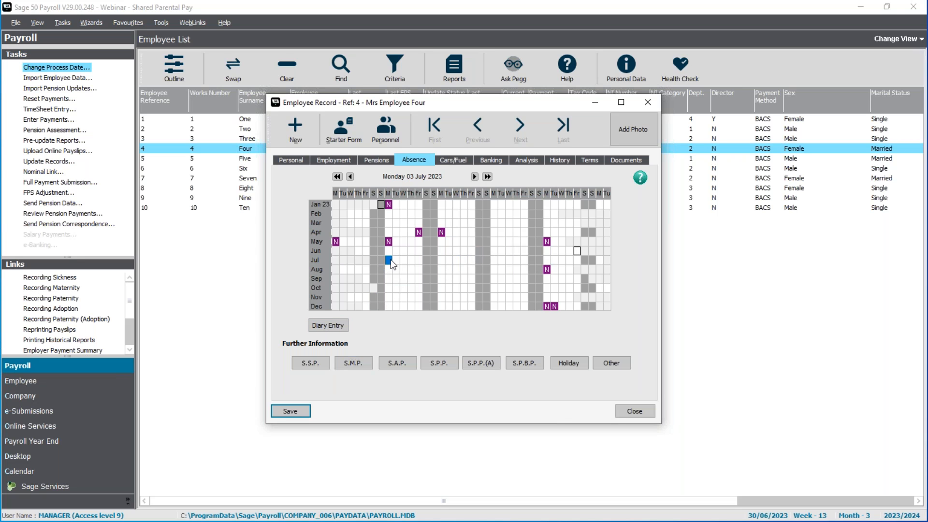
left_click(389, 252)
left_click_drag(389, 251, 378, 282)
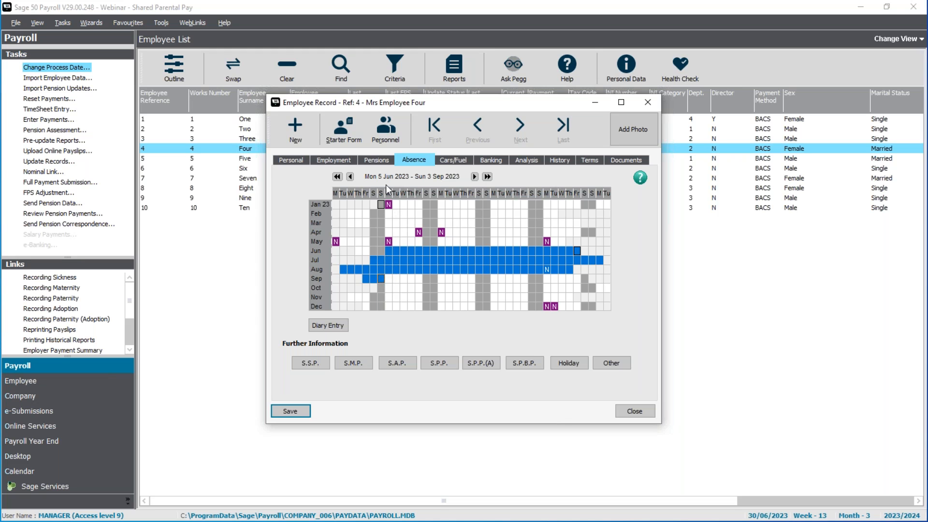
right_click(389, 251)
mouse_move(437, 280)
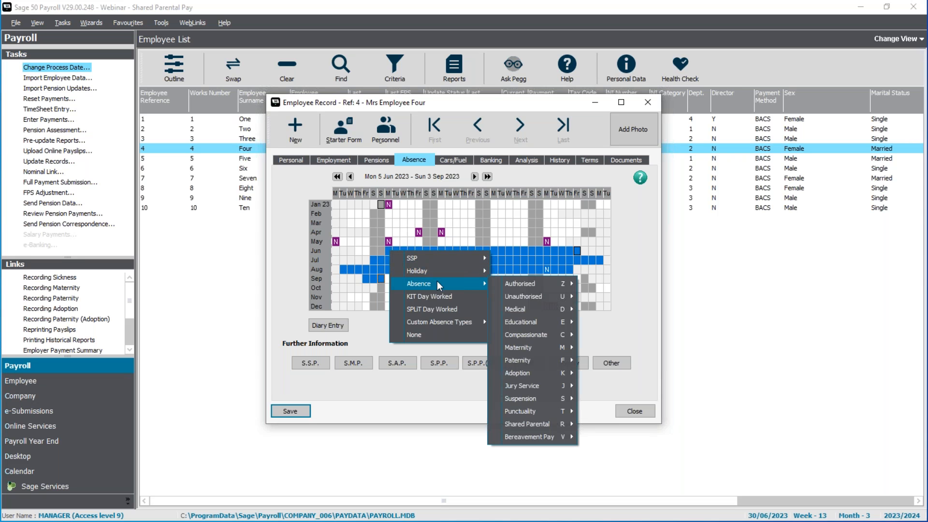
mouse_move(541, 425)
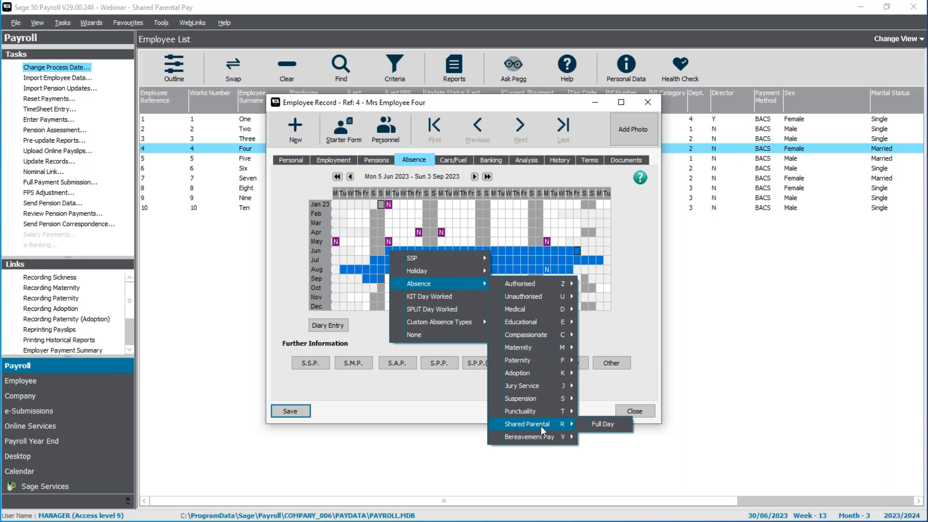
left_click(603, 424)
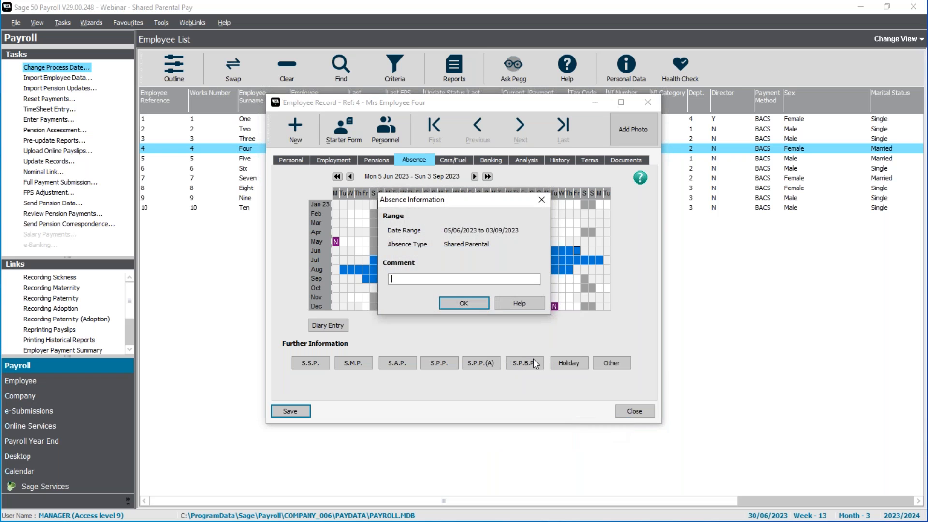
left_click(471, 298)
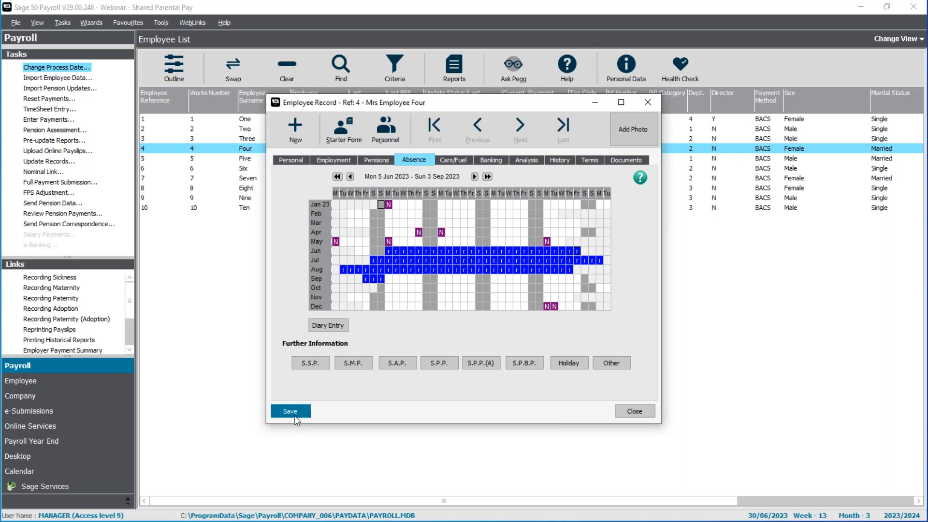
Step: Save the employee record, check the weeks recorded in its maternity Shared Parental Pay details, and close the record
left_click(361, 361)
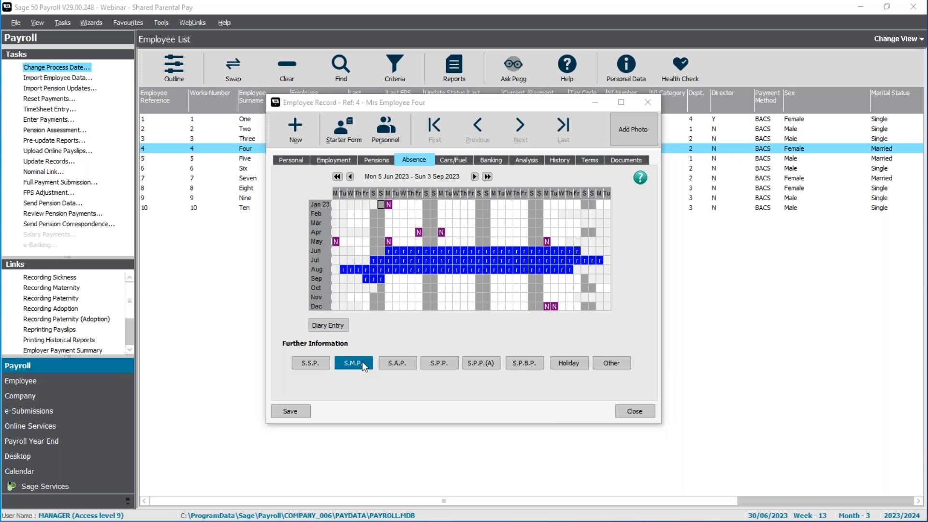
left_click(357, 358)
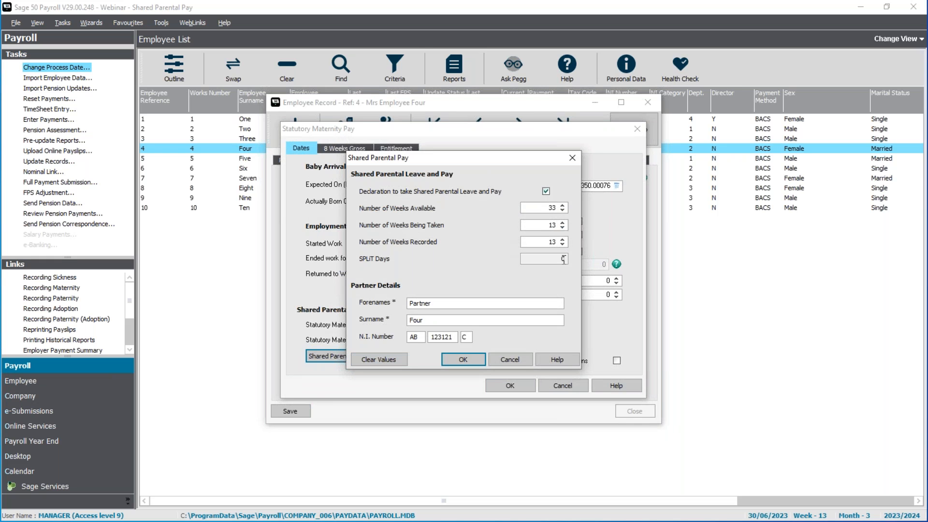
left_click(478, 359)
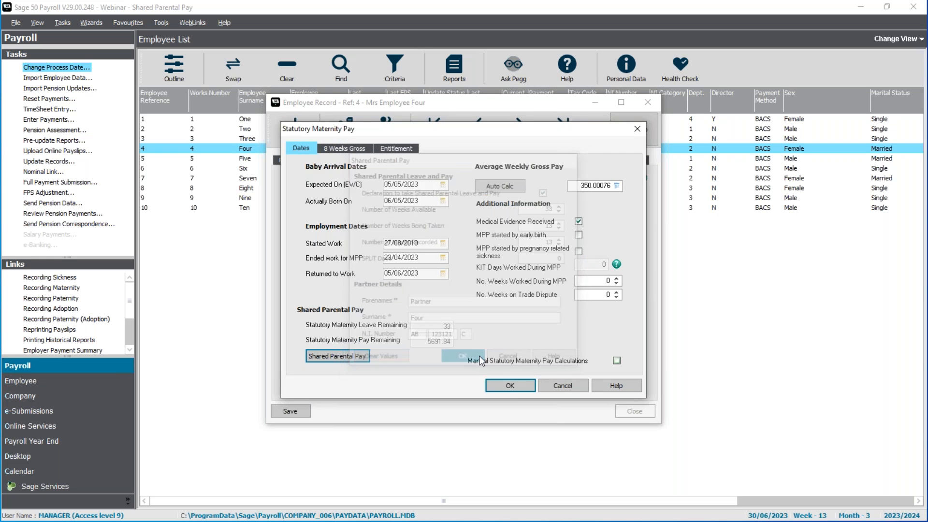
left_click(509, 385)
left_click(553, 305)
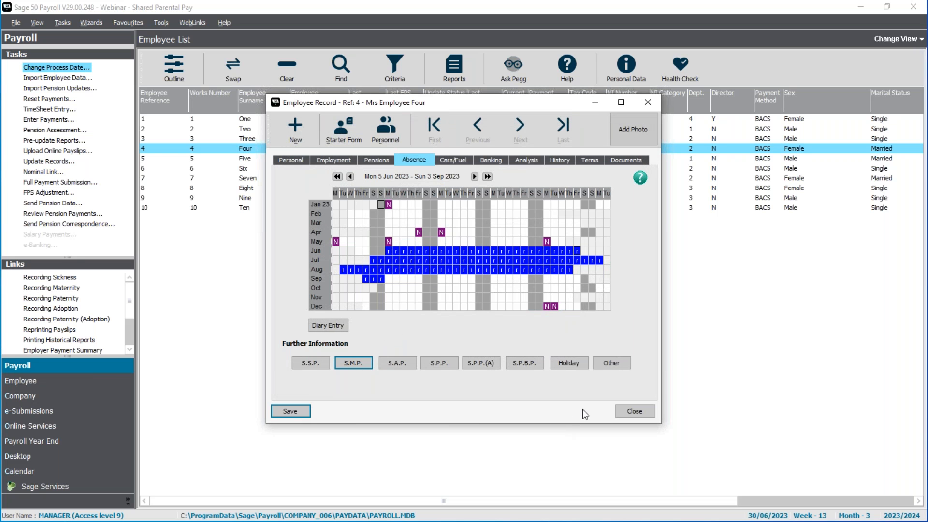
left_click(634, 411)
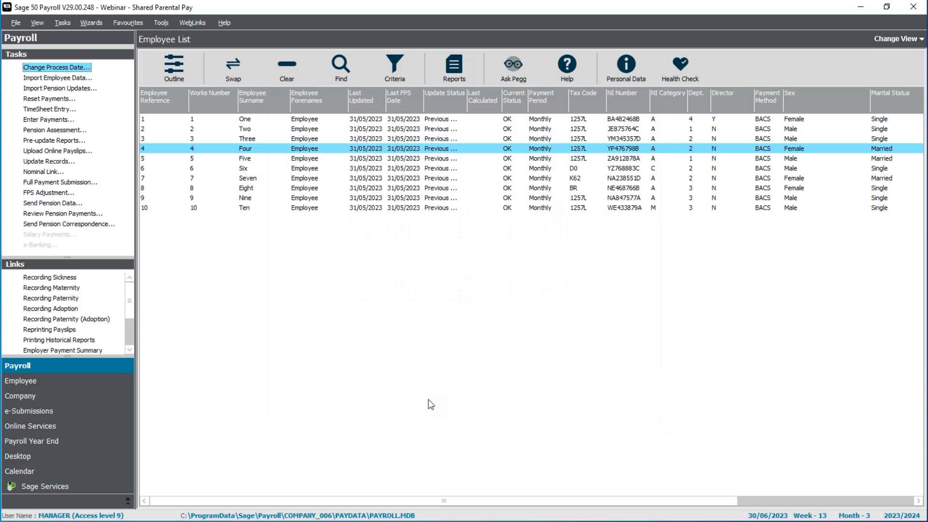
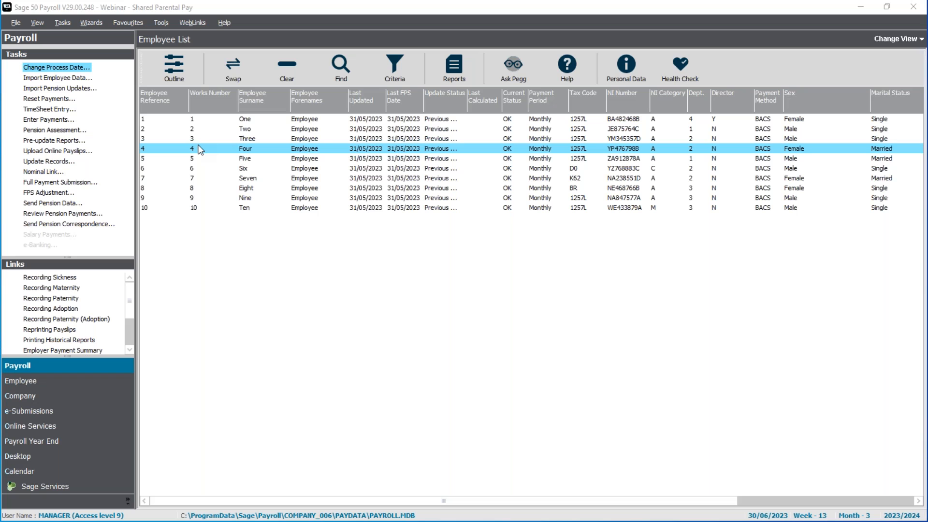
Step: Select employee reference 2, keep the process date 30/06/2023, and open payment entry for that employee
left_click(199, 129)
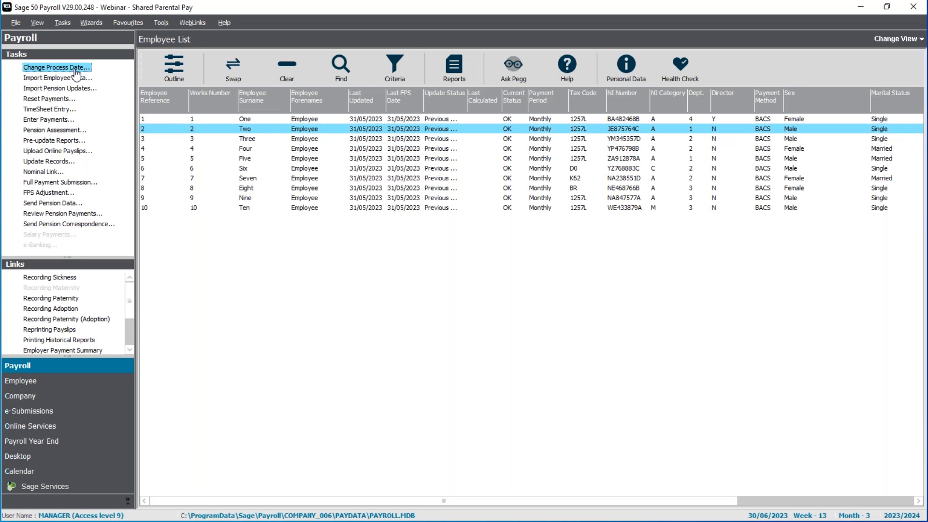
left_click(76, 70)
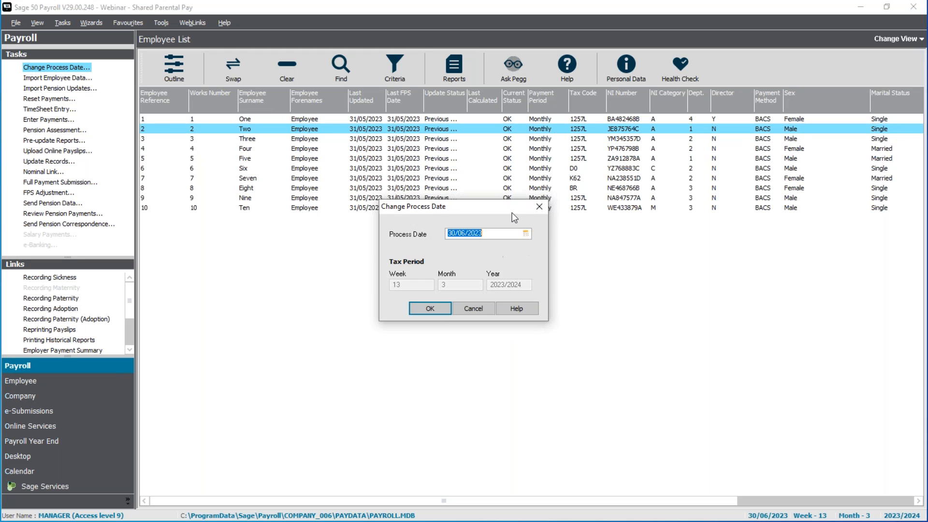
left_click(414, 309)
key("Return")
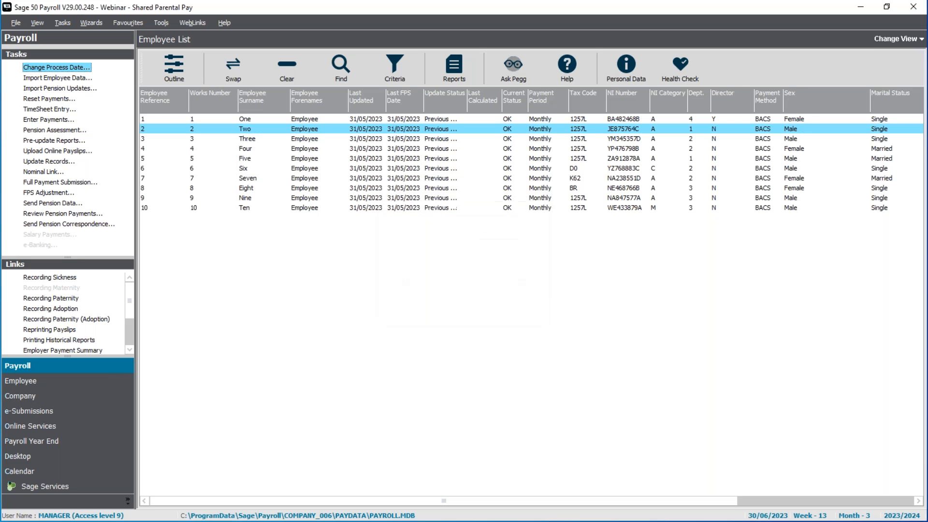
left_click(37, 121)
left_click(548, 313)
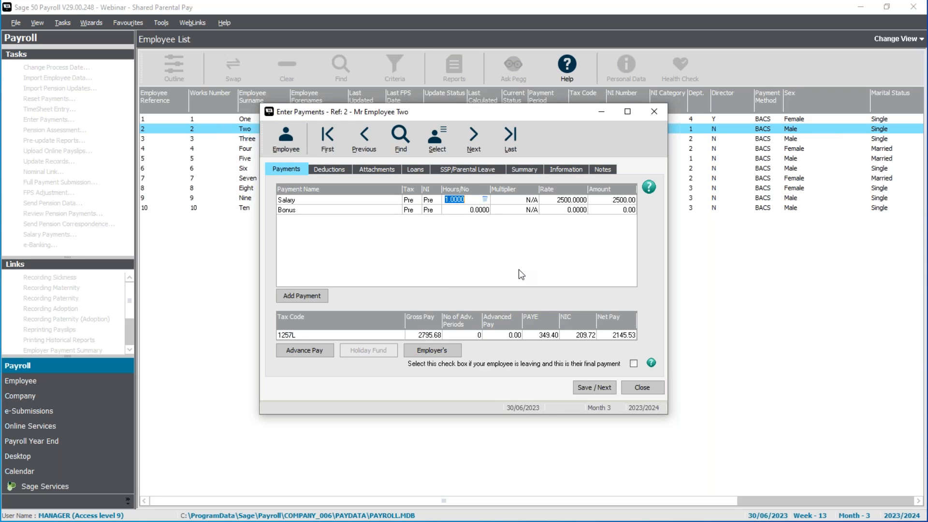
Step: Examine the Shared Parental Pay in the payment summary and the June absence days it covers in the parental leave calendar
left_click(535, 169)
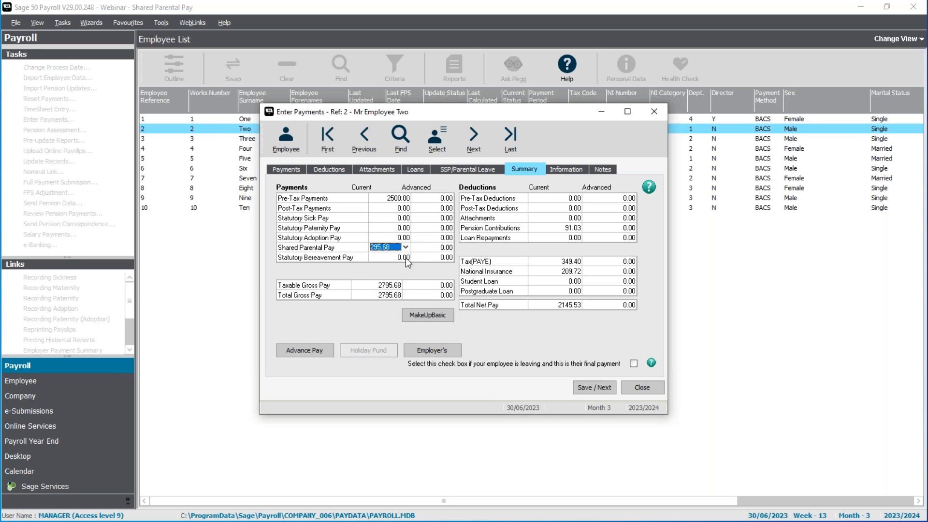
left_click(406, 248)
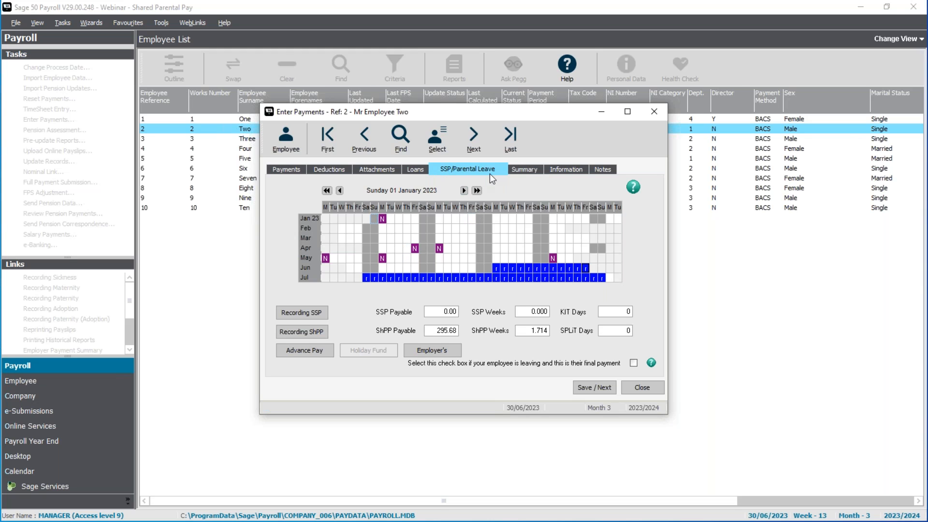
left_click(586, 268)
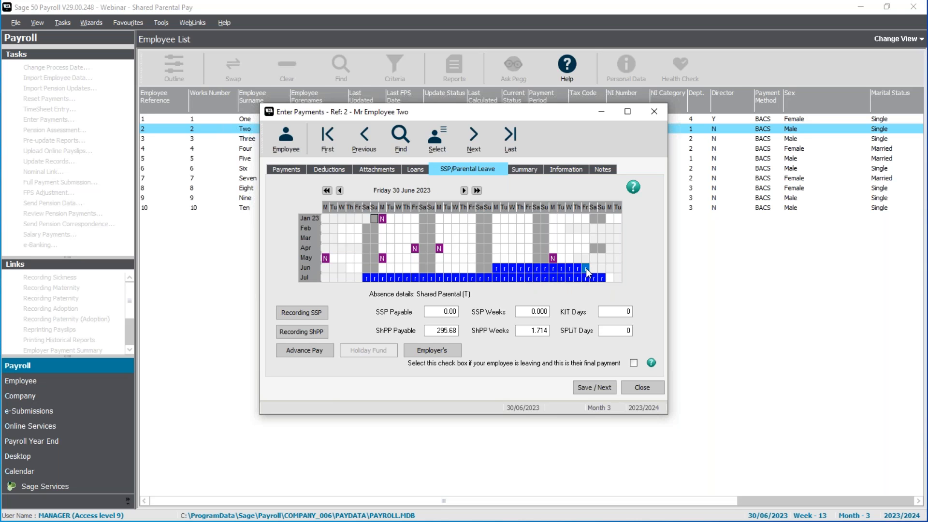
left_click(496, 269)
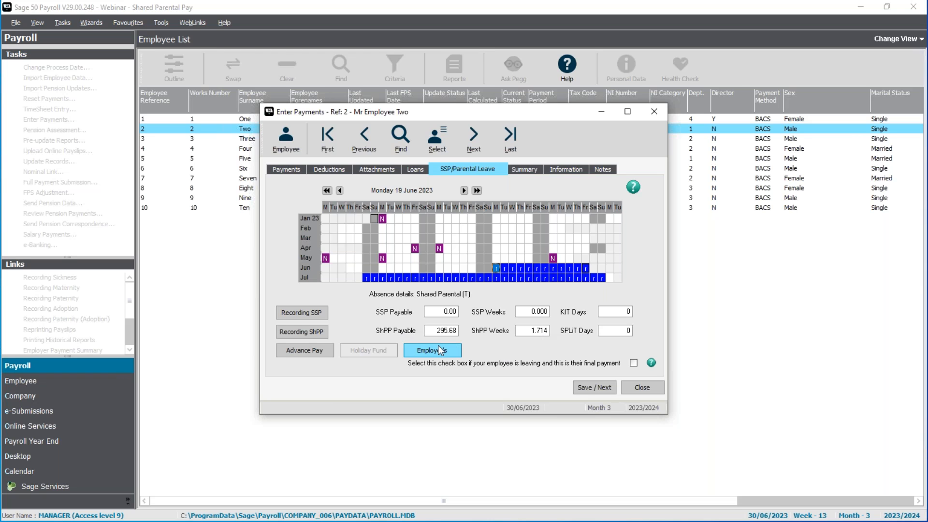
left_click(533, 173)
left_click(481, 170)
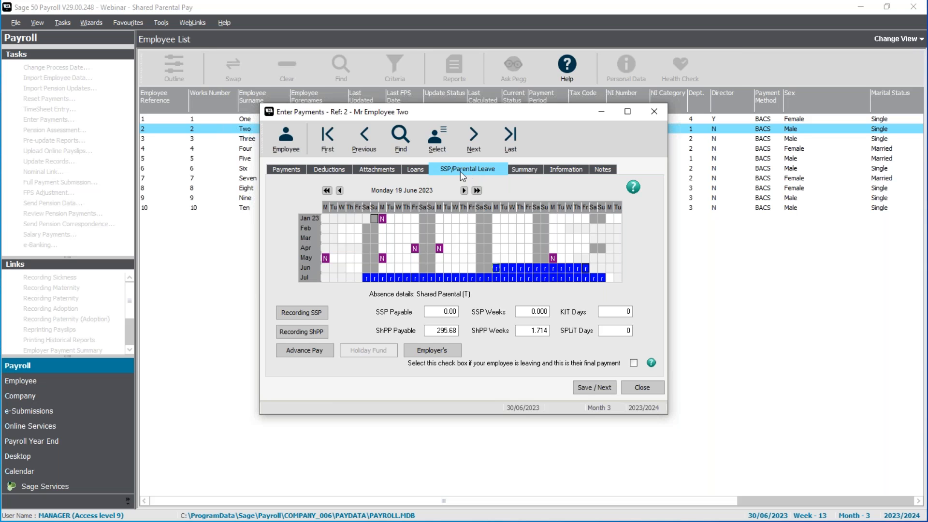
Step: Set the Salary hours to 12 divided by 22 (0.5455), and check the payment summary and parental leave figures
left_click(283, 169)
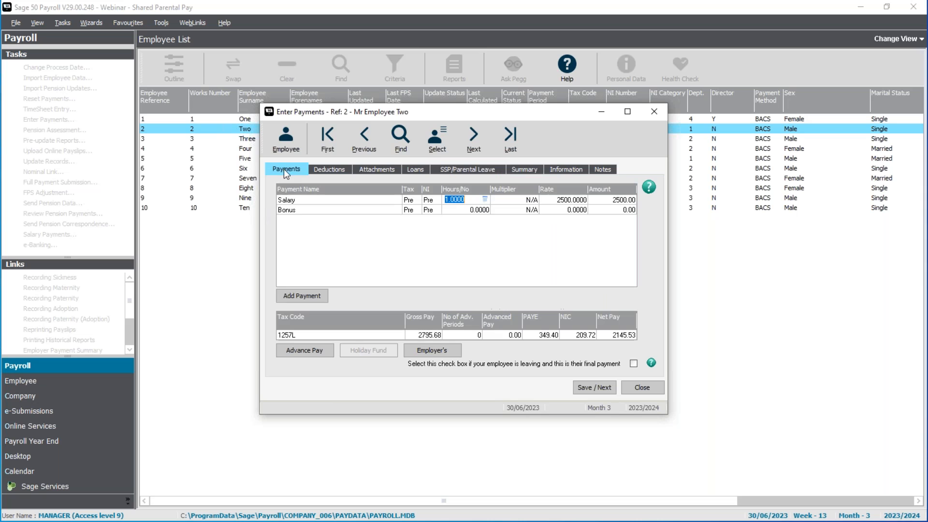
left_click(485, 201)
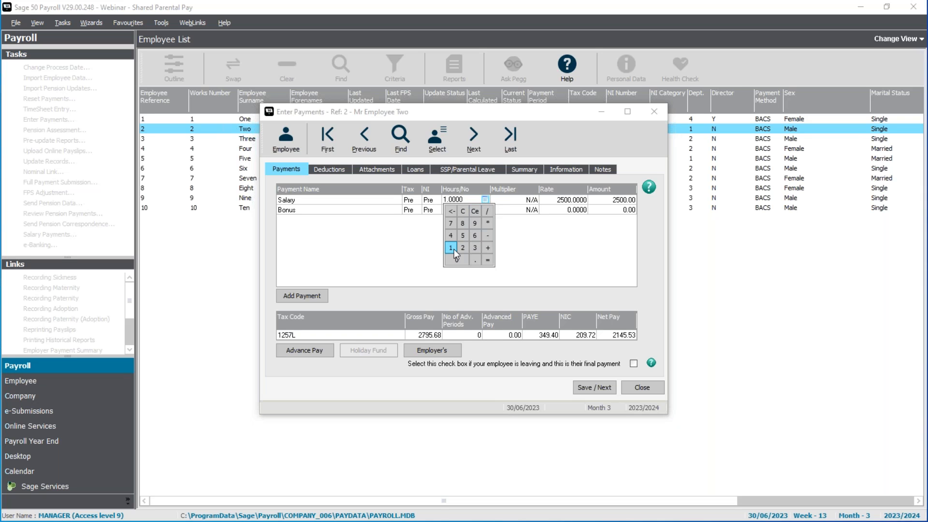
left_click(450, 248)
left_click(462, 248)
left_click(463, 248)
left_click(463, 248)
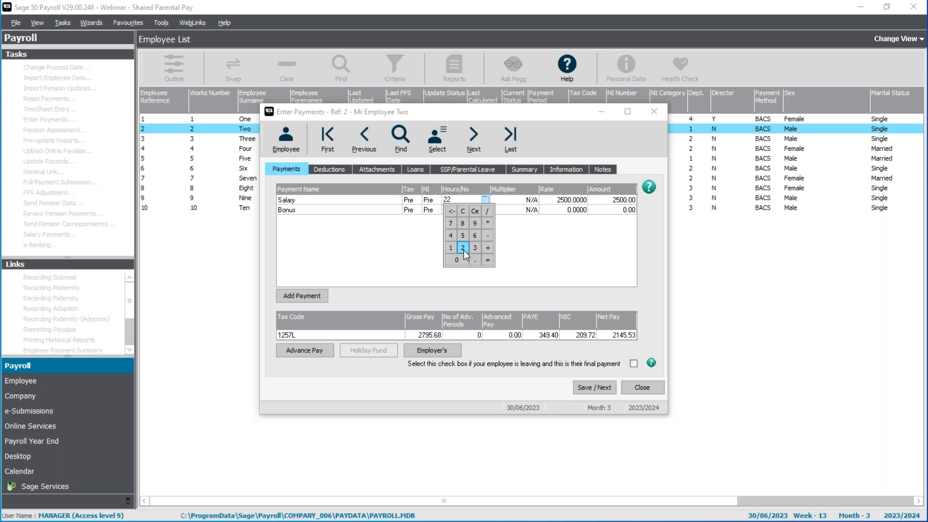
left_click(487, 260)
key("Tab")
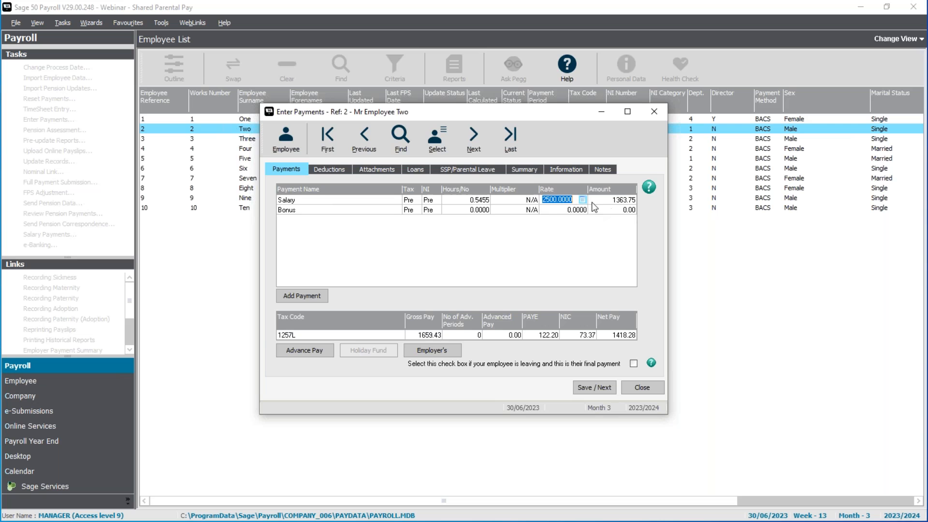
left_click(521, 173)
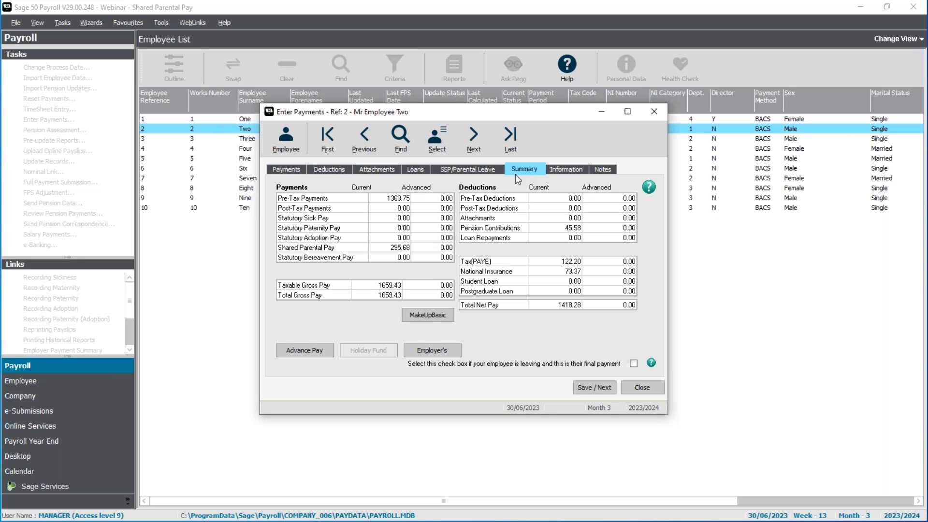
left_click(486, 169)
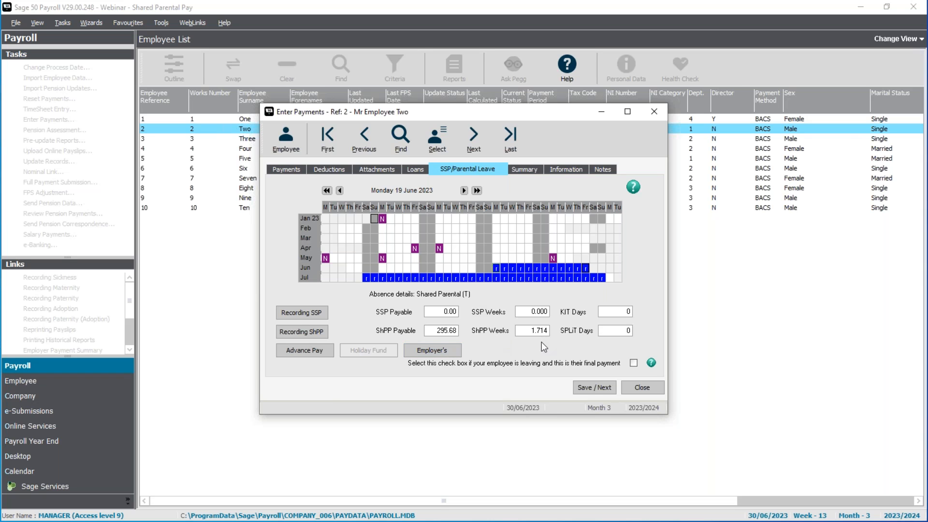
Step: Save the payment for employee reference 2 and open payment entry for employee reference 4, declining the legislation update check
left_click(599, 387)
left_click(643, 388)
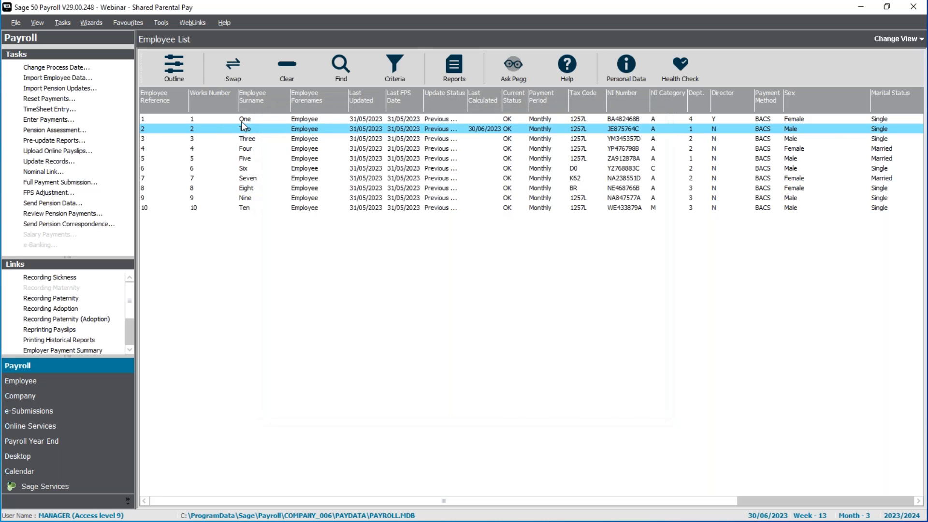
left_click(243, 131)
left_click(246, 150)
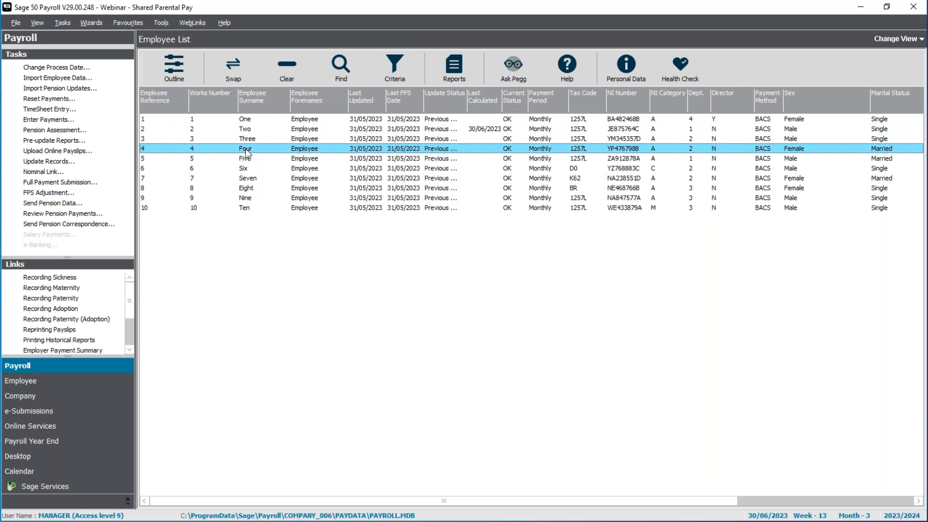
left_click(56, 122)
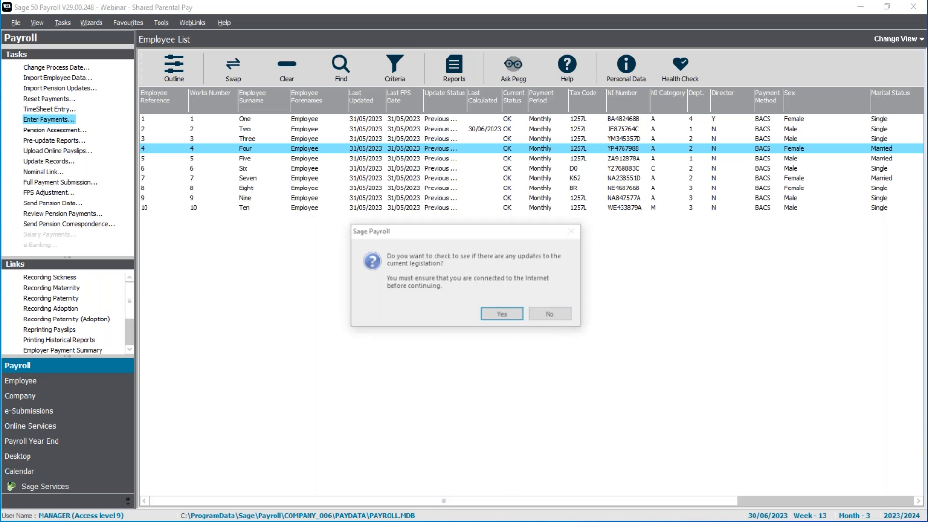
left_click(552, 315)
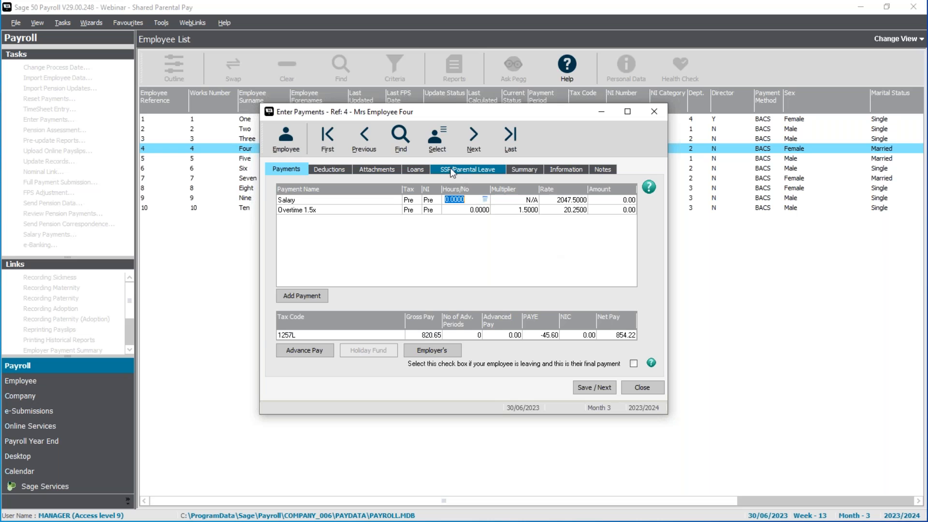
Step: Examine the Shared Parental Pay in employee reference 4's payment summary and the June absence days in the parental leave calendar
left_click(532, 170)
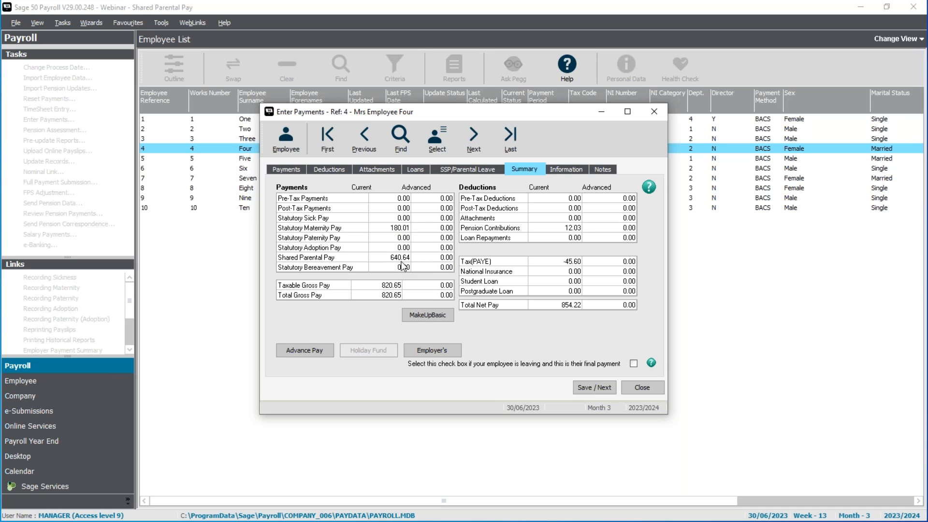
left_click(481, 170)
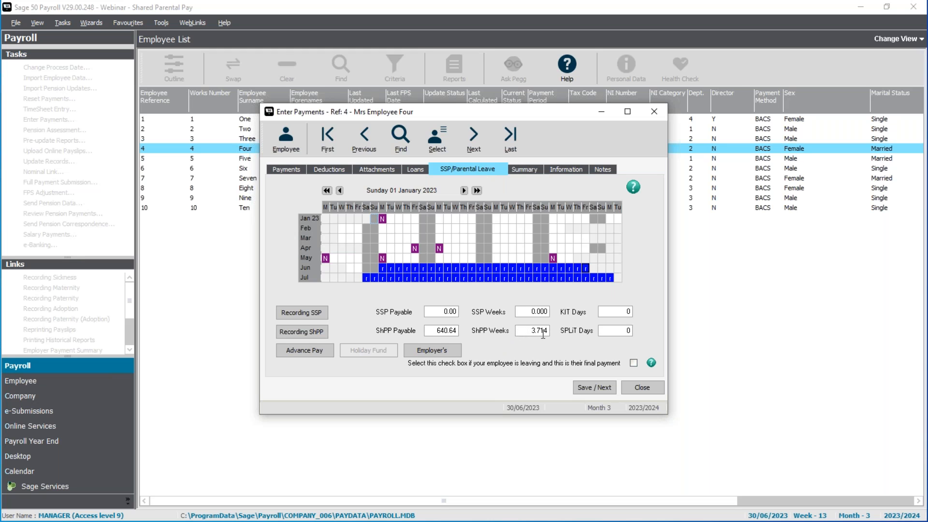
left_click(384, 267)
left_click(586, 268)
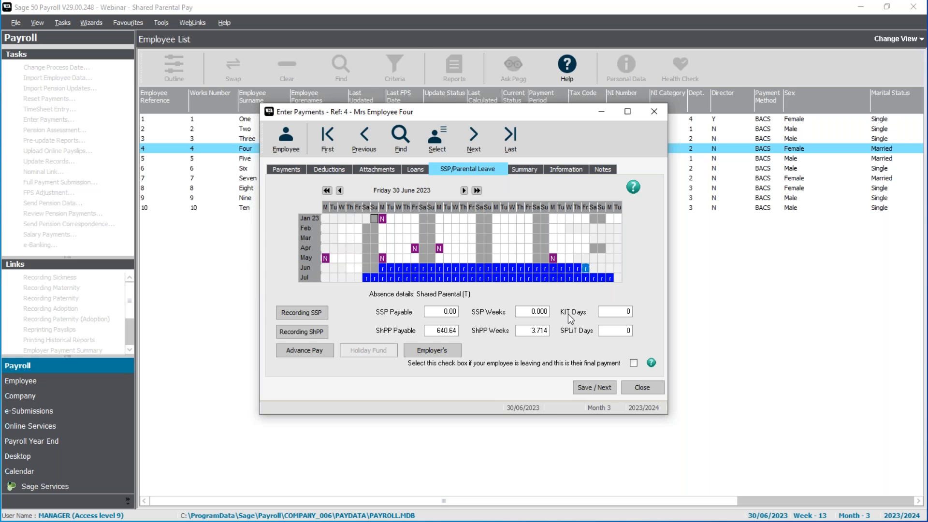
Step: Open the Statutory Maternity Pay details from the payment summary, examine the entitlement figures, and return to the summary
left_click(538, 167)
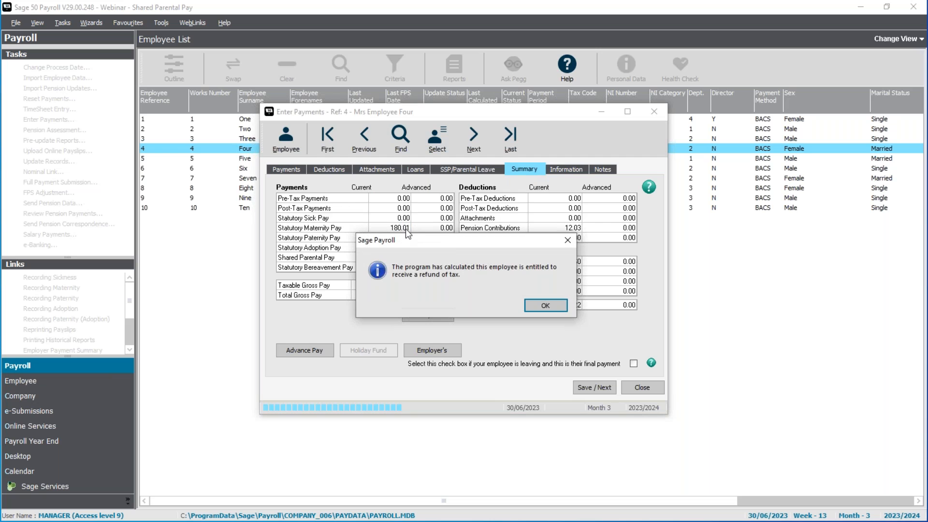
left_click(545, 305)
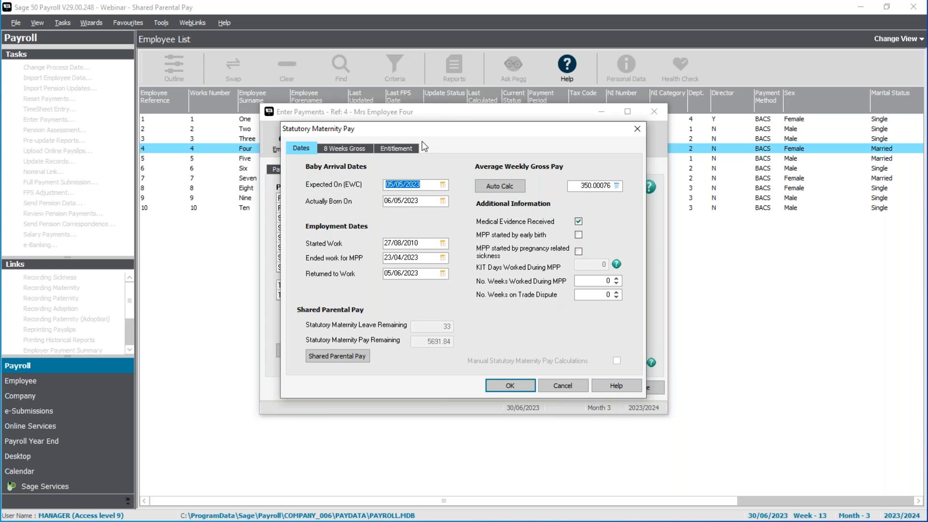
left_click(396, 147)
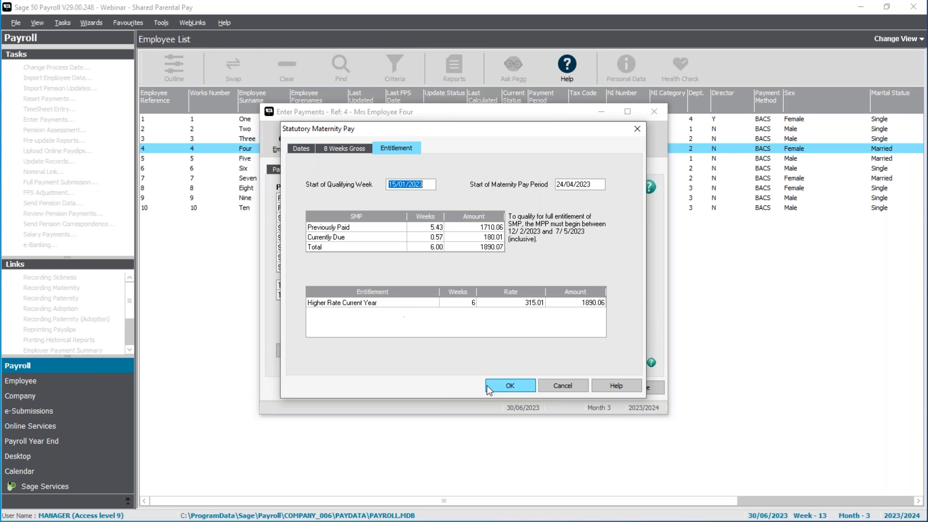
left_click(507, 385)
left_click(559, 302)
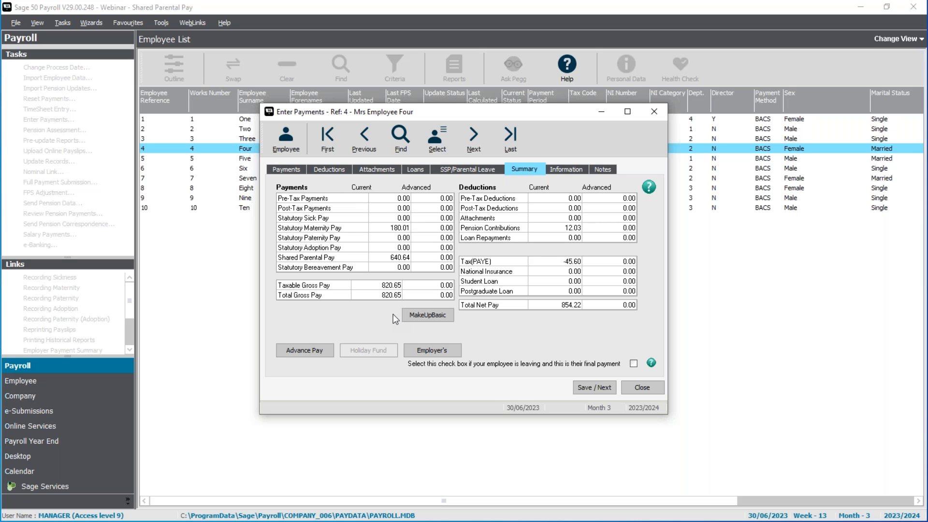
Step: Set the Salary hours to 1 and make up the statutory pay to basic pay with MakeUpBasic
left_click(292, 166)
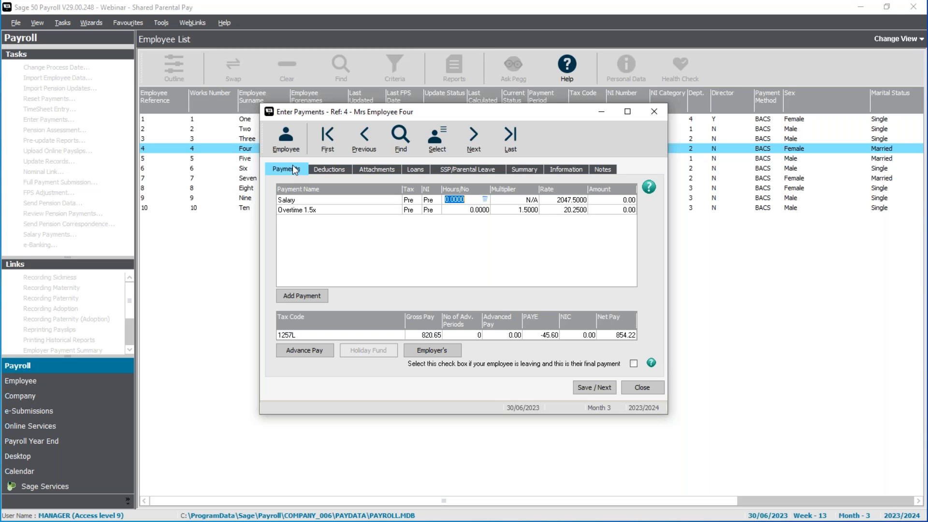
type("1")
key("Tab")
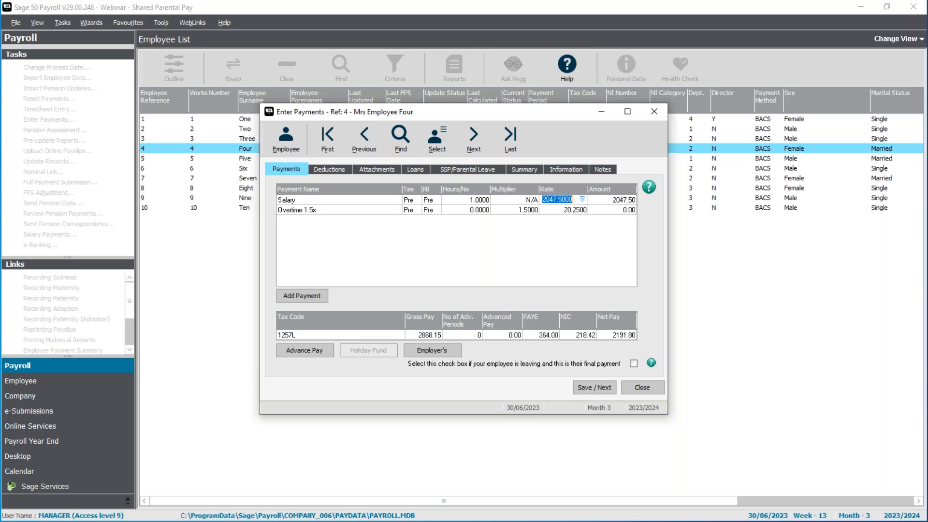
left_click(521, 168)
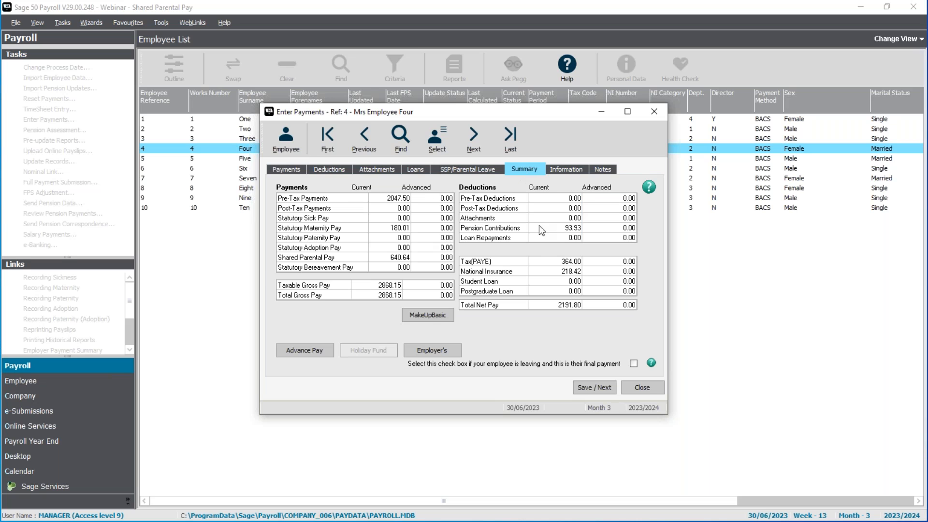
left_click(441, 318)
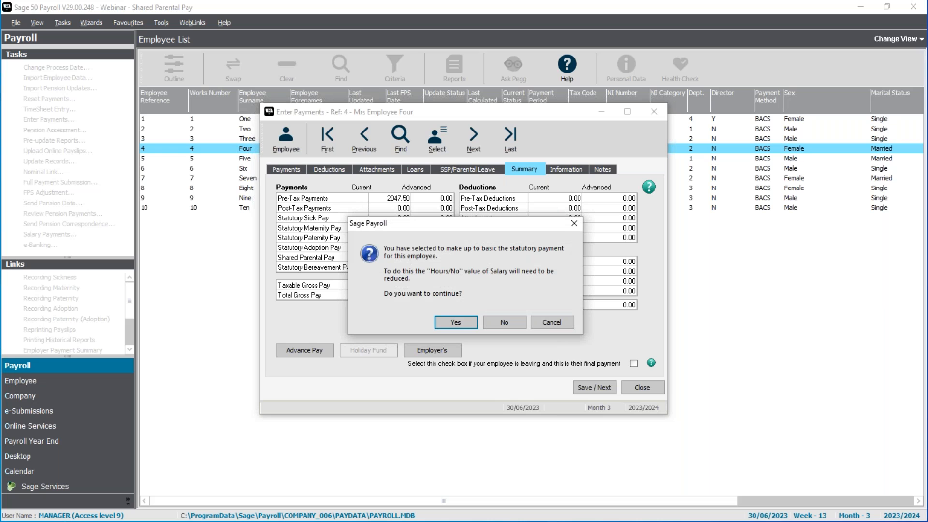
left_click(462, 321)
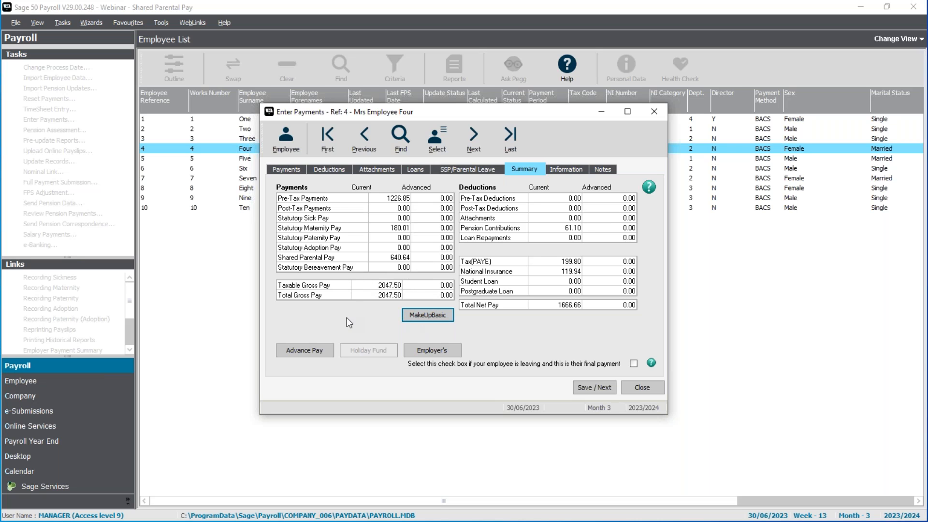
Step: Return the Salary hours to 0, check the payment summary, save employee reference 4's payment, and close payment entry
left_click(295, 170)
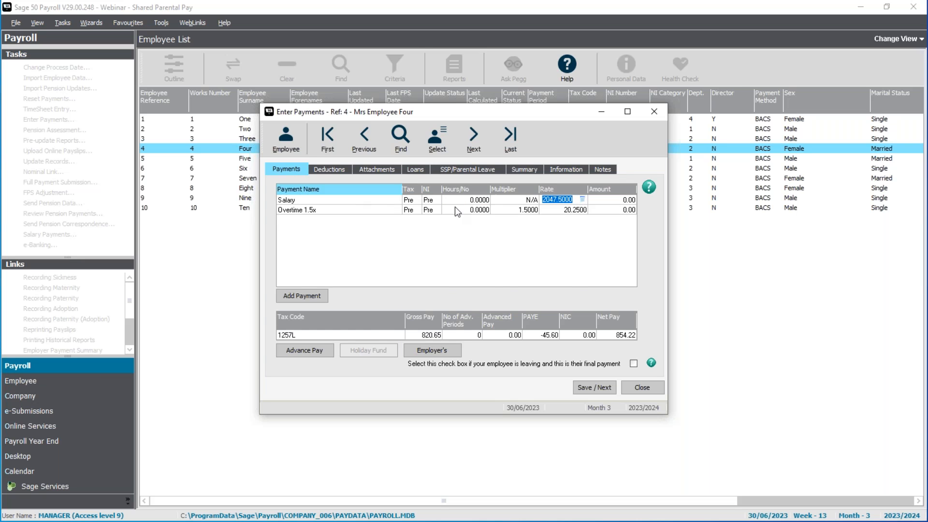
left_click(525, 169)
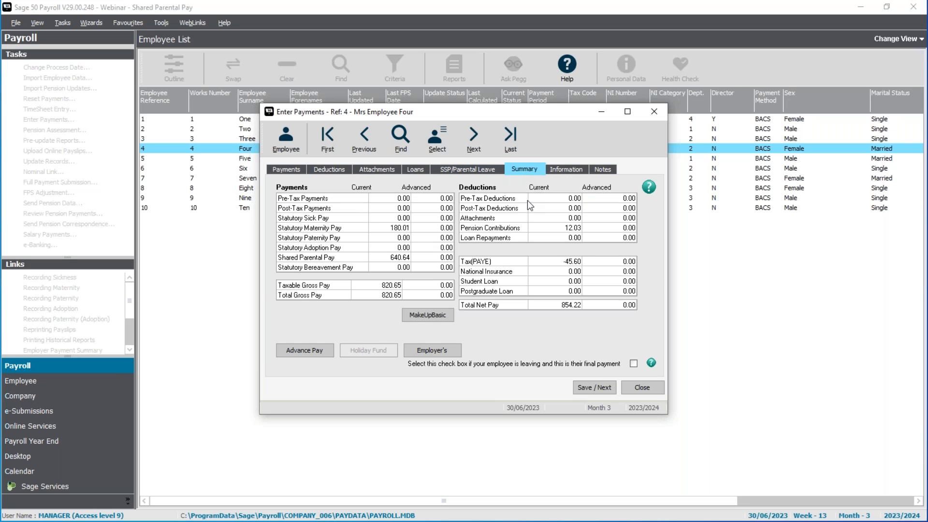
left_click(600, 391)
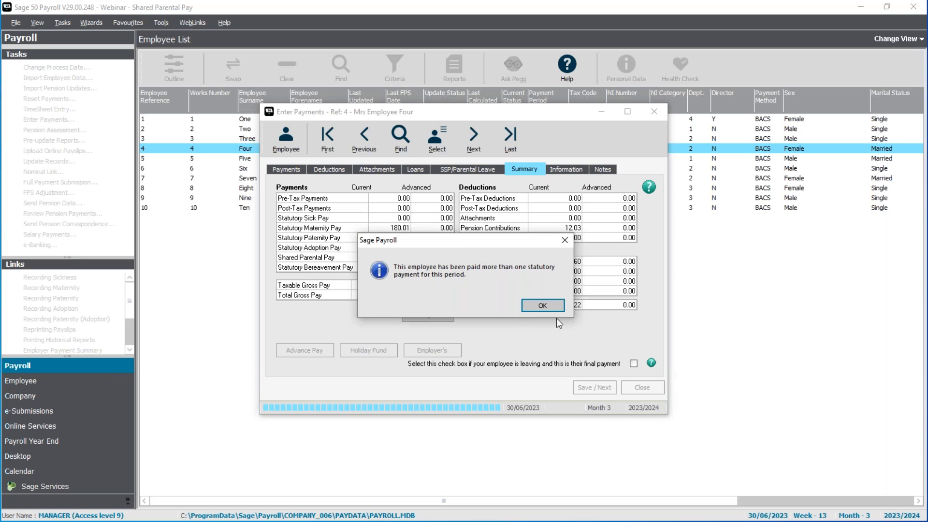
left_click(558, 306)
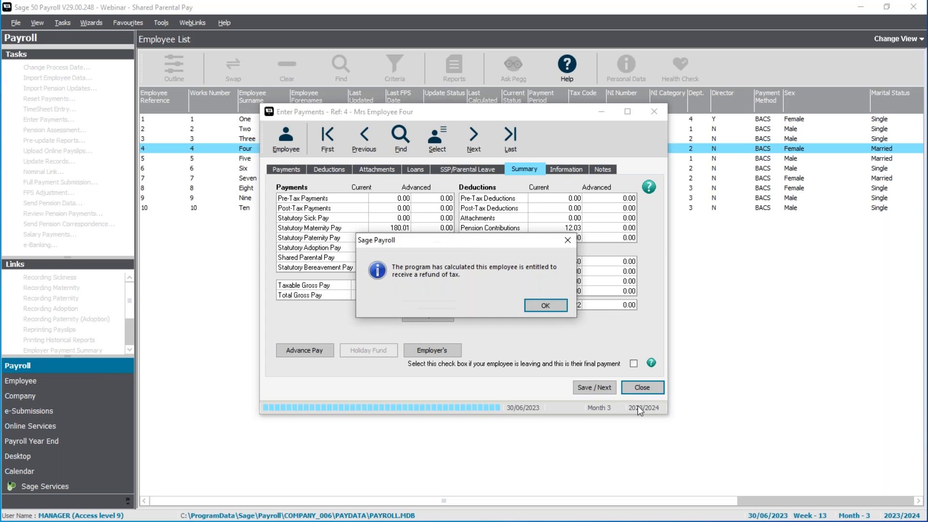
left_click(561, 306)
left_click(540, 305)
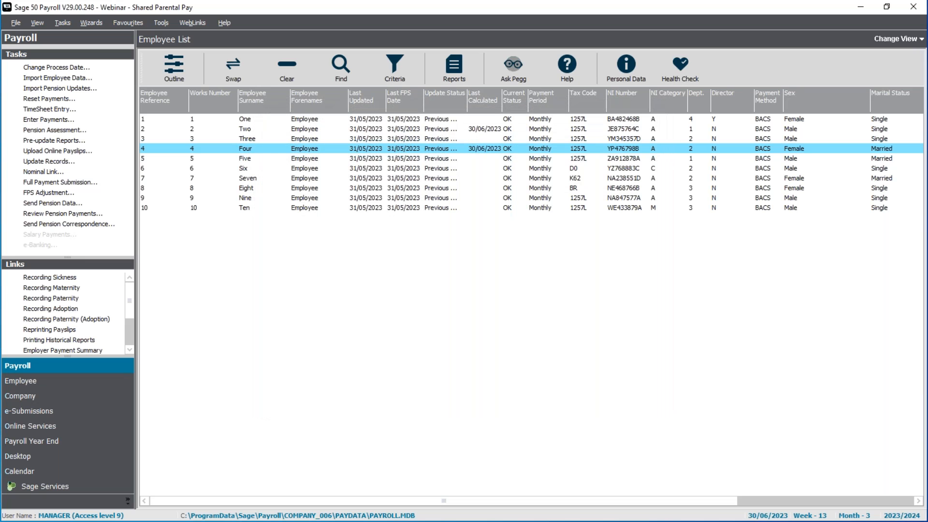
Step: Preview the Laser (2 per A4 sheet) pre-update payslips for employee references 2 and 4, including email or online recipients, and examine the Parental Pay
left_click(323, 129, "ctrl")
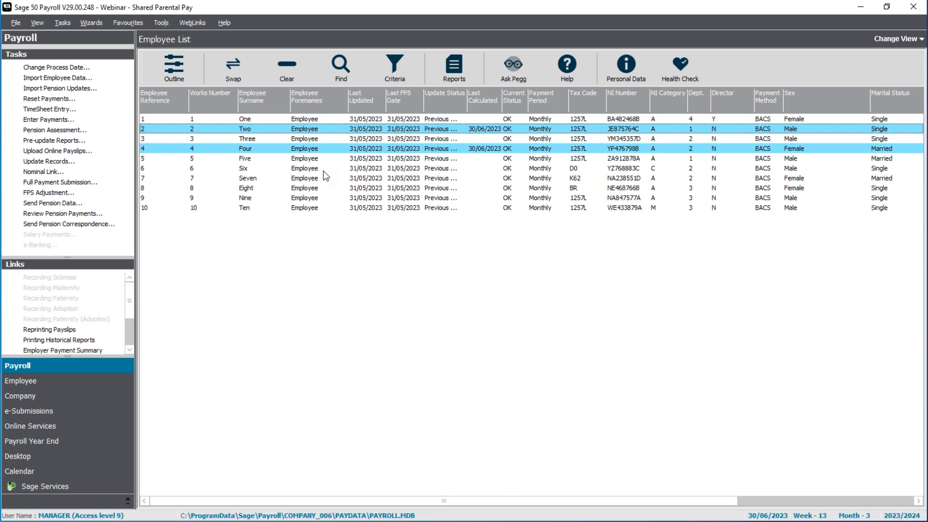
left_click(53, 141)
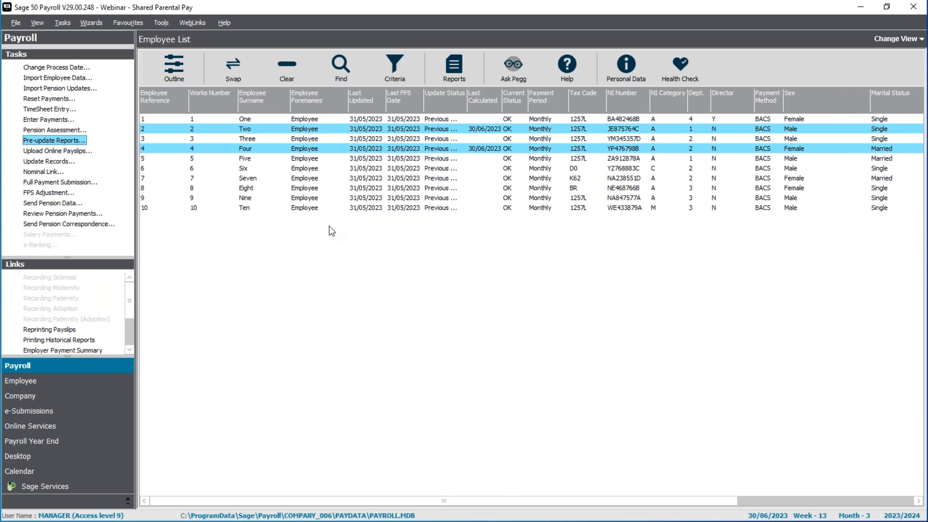
double_click(310, 180)
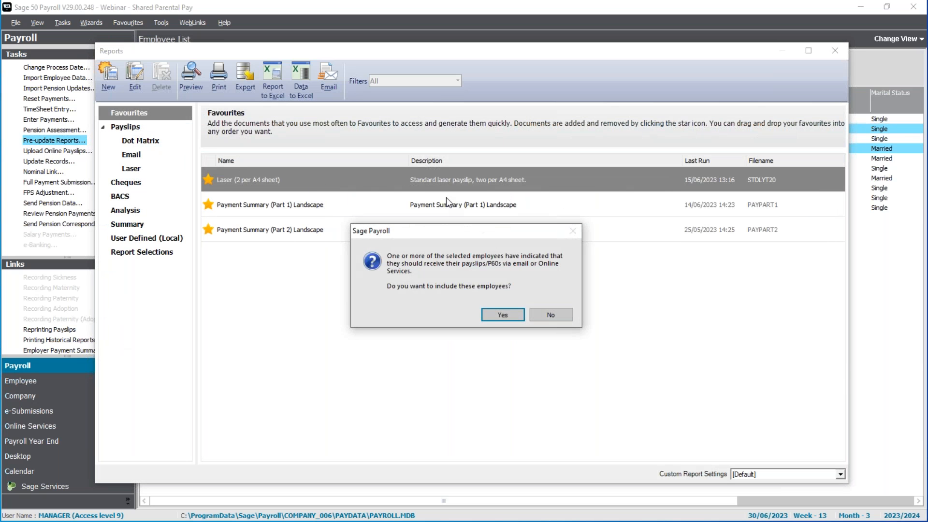
left_click(502, 315)
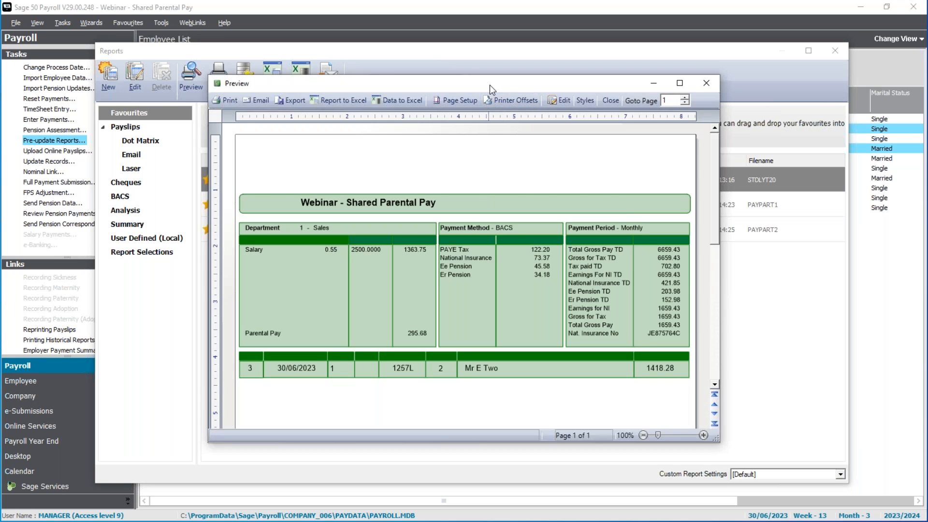
double_click(489, 85)
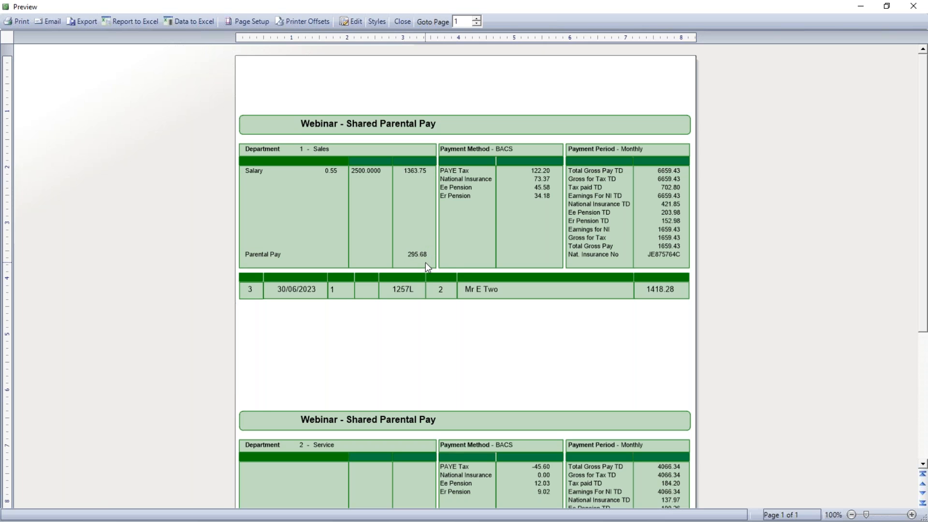
scroll(425, 263, "down", 5)
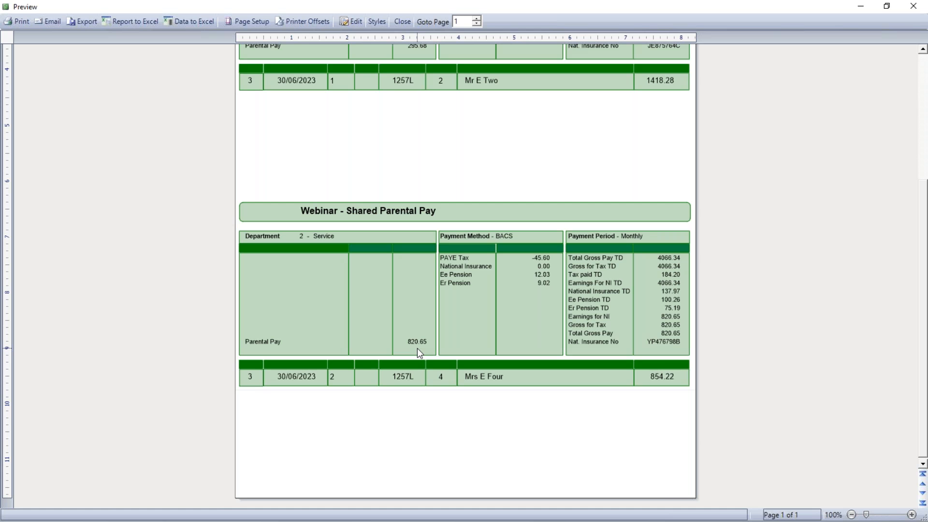
left_click(403, 21)
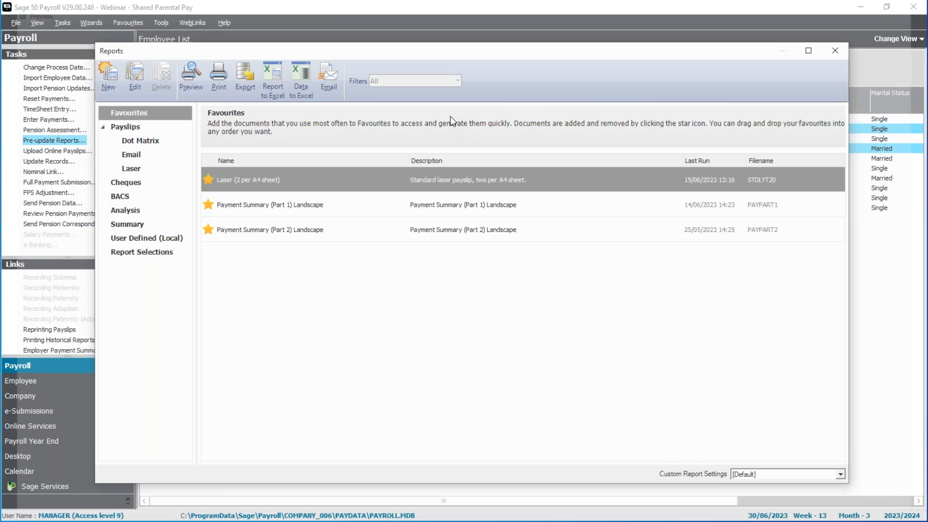
Step: Preview the Payment Summary (Part 1) Landscape report, examine its Parental Payments column, and close the reports
mouse_move(326, 205)
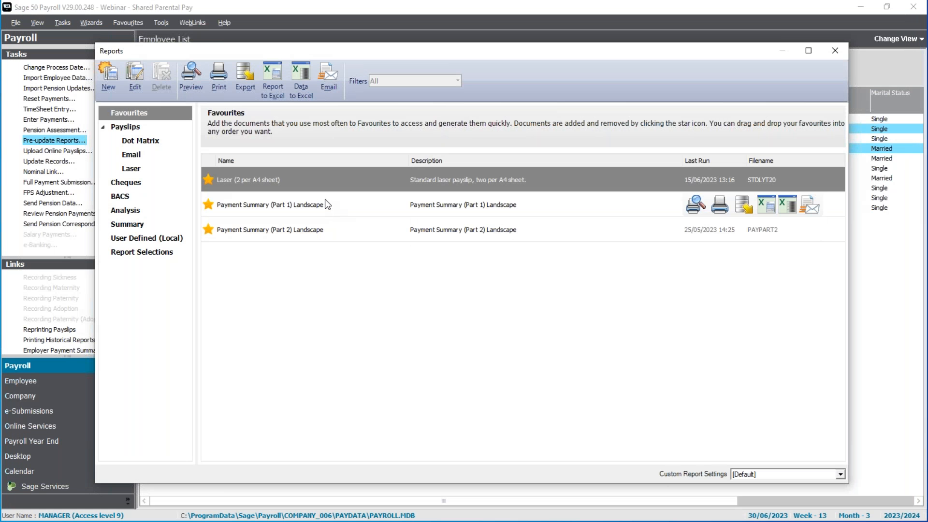
double_click(314, 208)
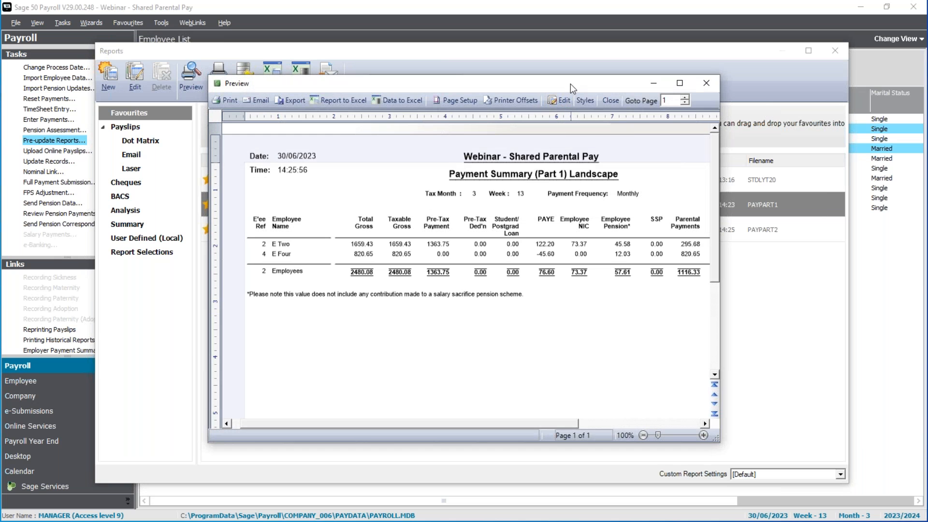
double_click(570, 83)
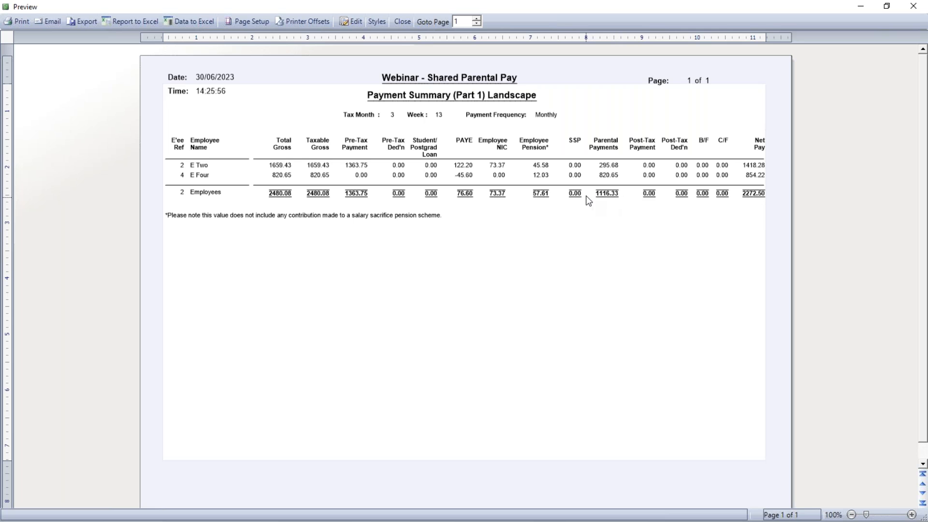
left_click(402, 21)
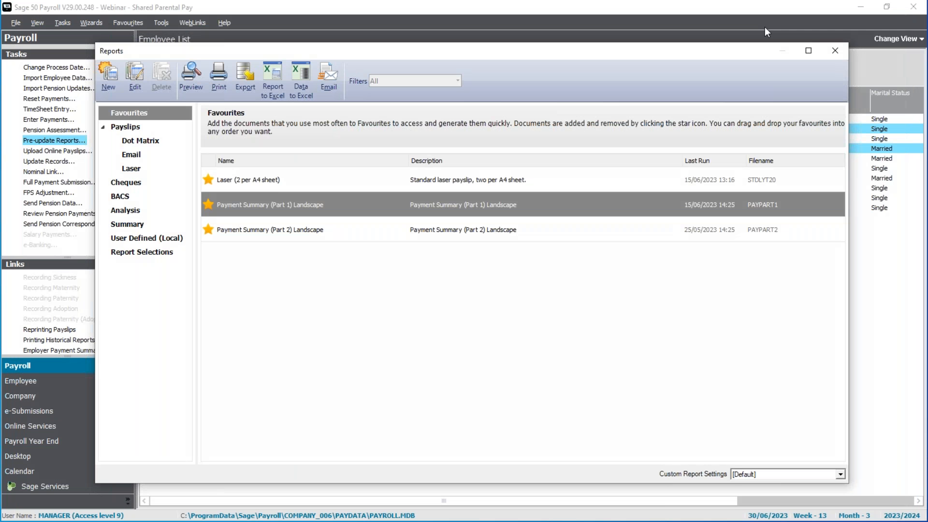
left_click(853, 49)
Step: Select all ten employees and update their payroll records for the monthly pay period with the Update Records Wizard
left_click(287, 68)
left_click(234, 67)
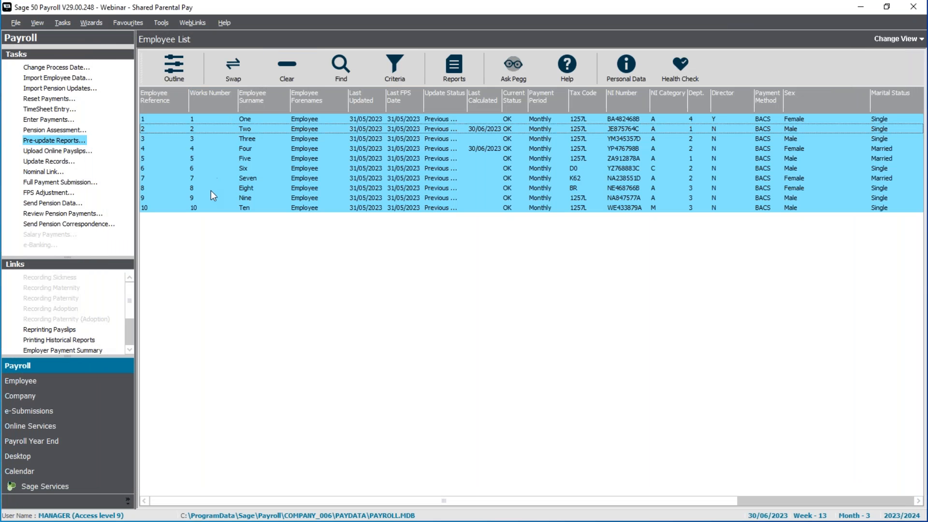
left_click(49, 161)
left_click(514, 317)
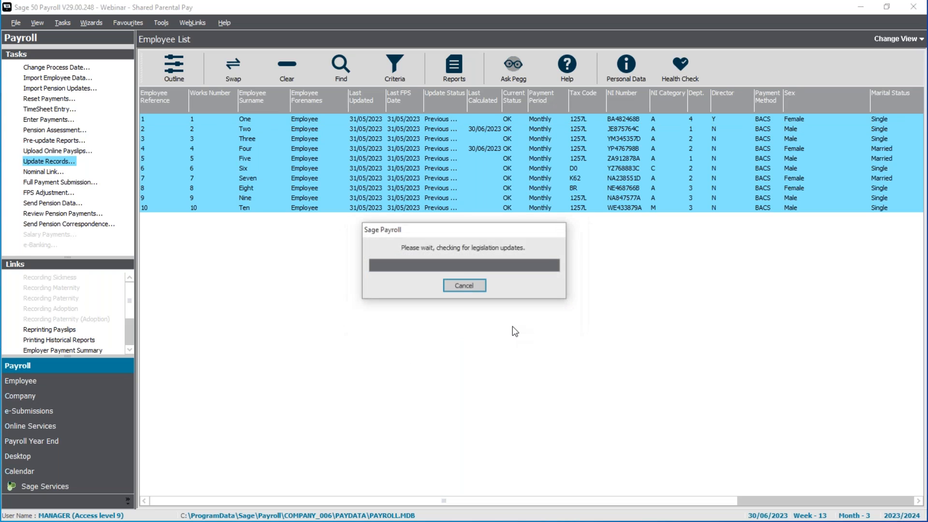
left_click(480, 294)
left_click(508, 354)
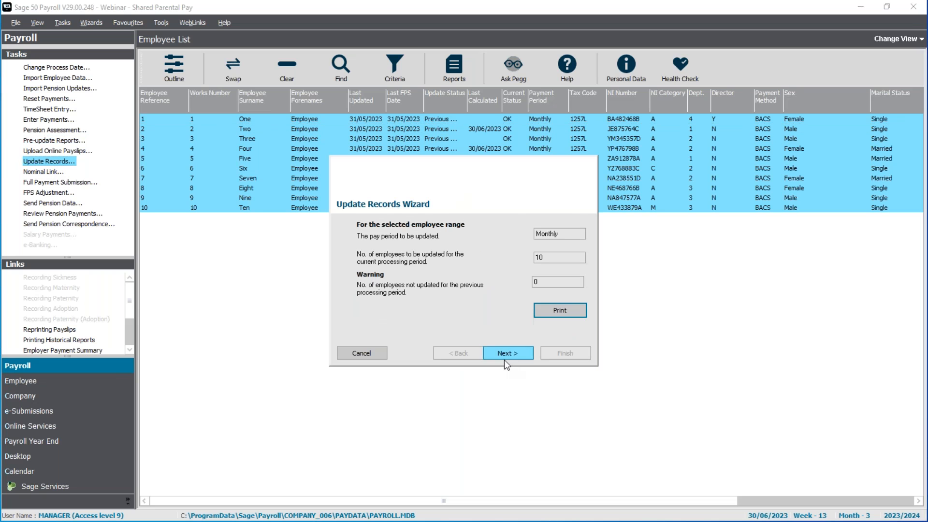
left_click(515, 357)
left_click(563, 353)
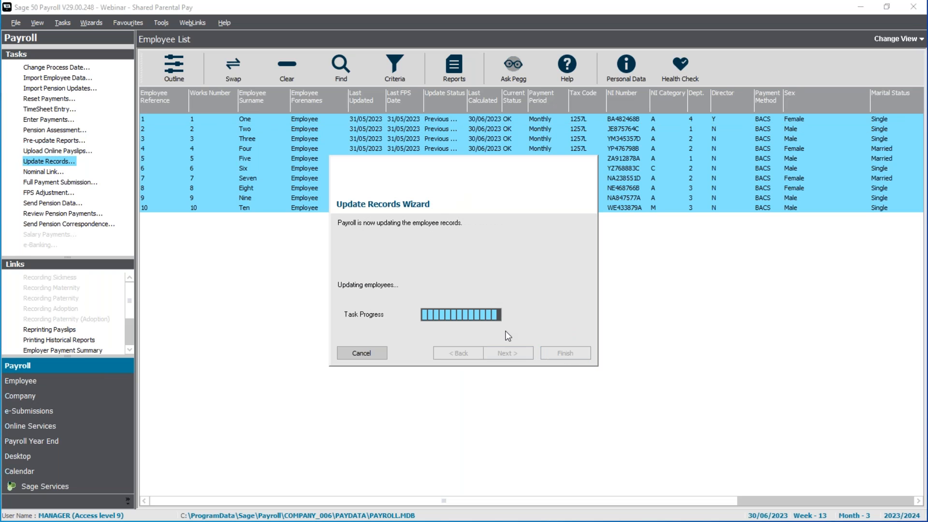
left_click(543, 314)
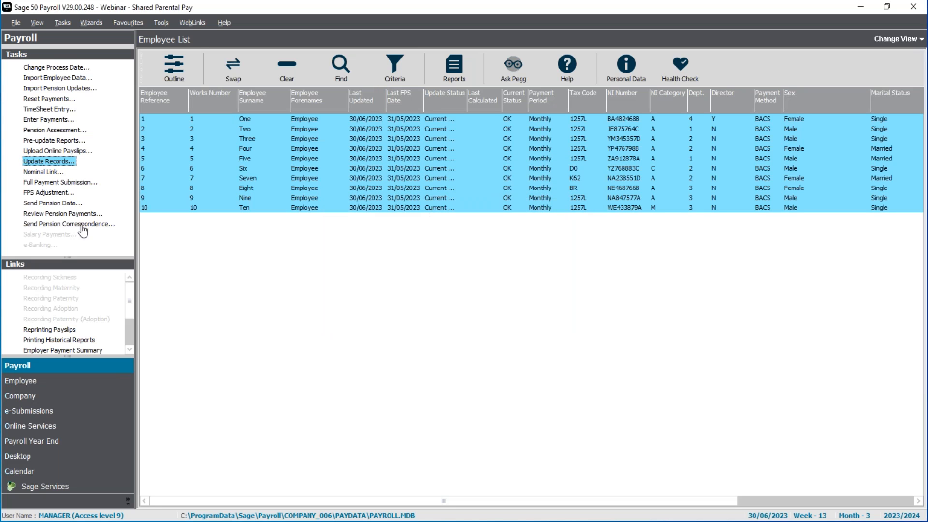
Step: Submit the Full Payment Submission for all ten employees, acknowledging that HMRC will not receive it, and close the submission
left_click(61, 182)
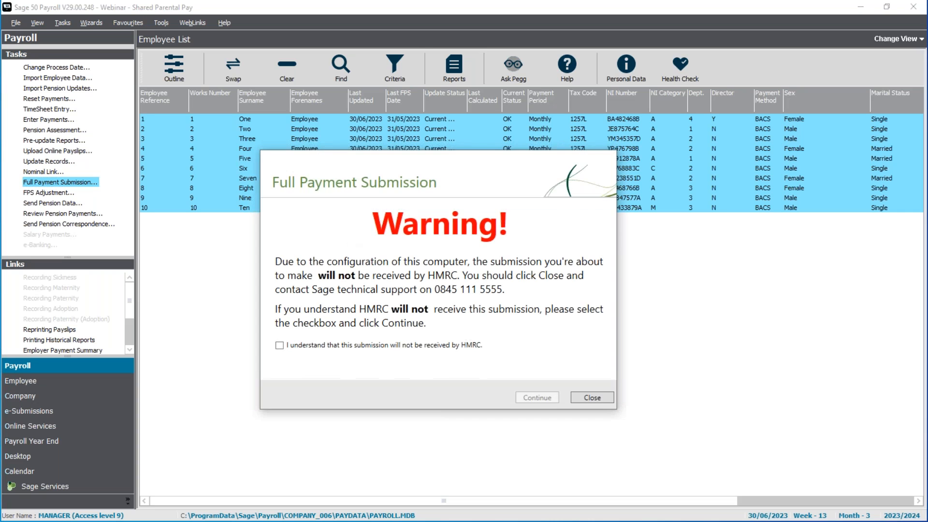
left_click(383, 344)
left_click(537, 398)
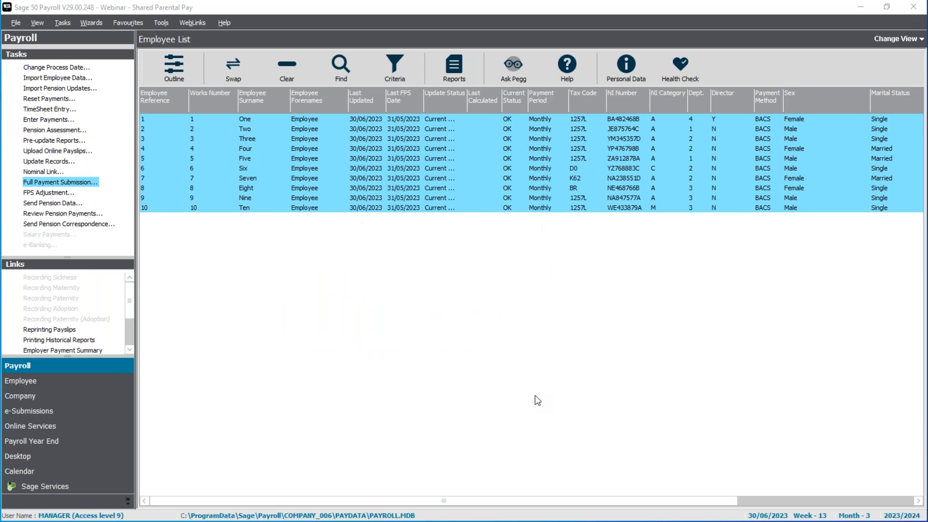
left_click(563, 396)
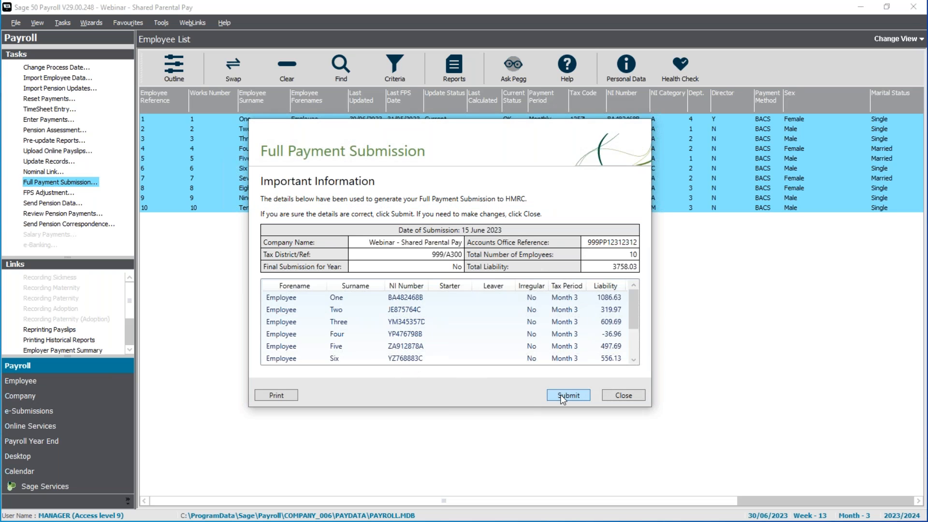
left_click(565, 396)
left_click(621, 395)
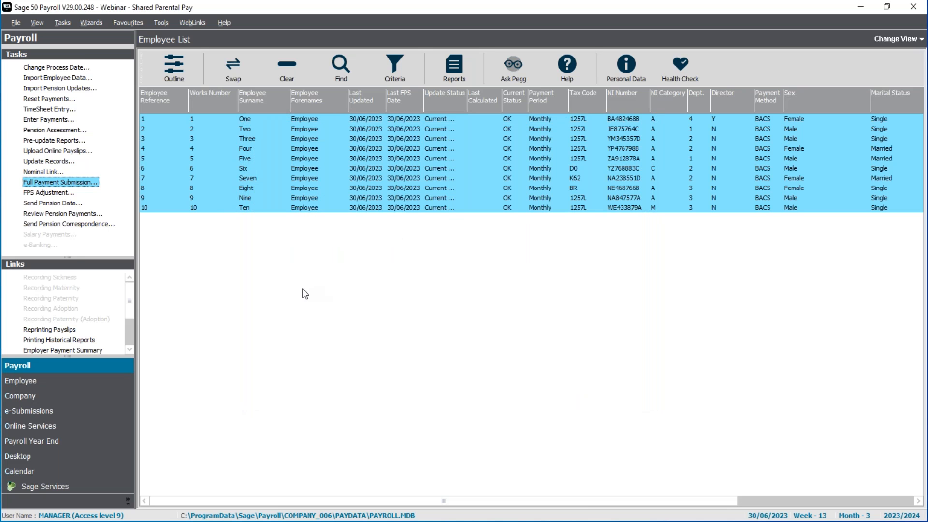
Step: Select only employee references 2 and 4 and open their records at reference 2's absence calendar
left_click(285, 65)
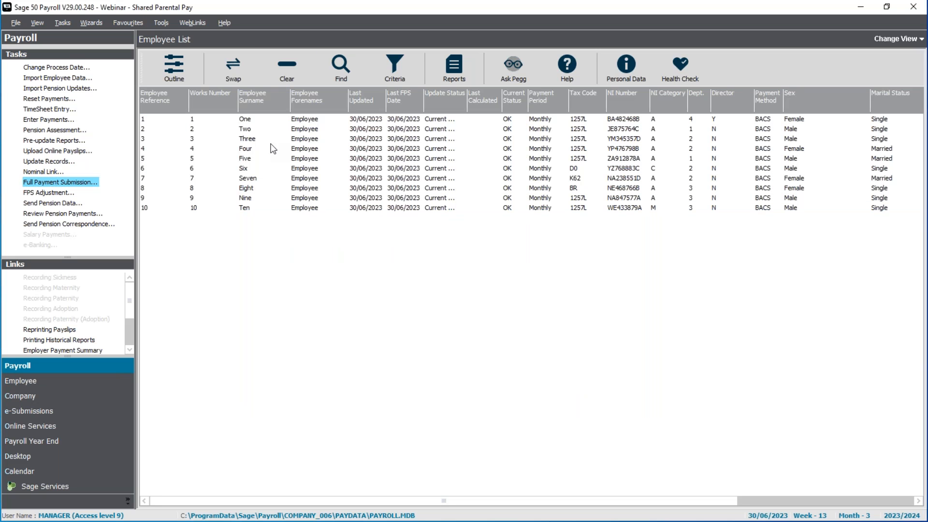
left_click(252, 131)
left_click(251, 149)
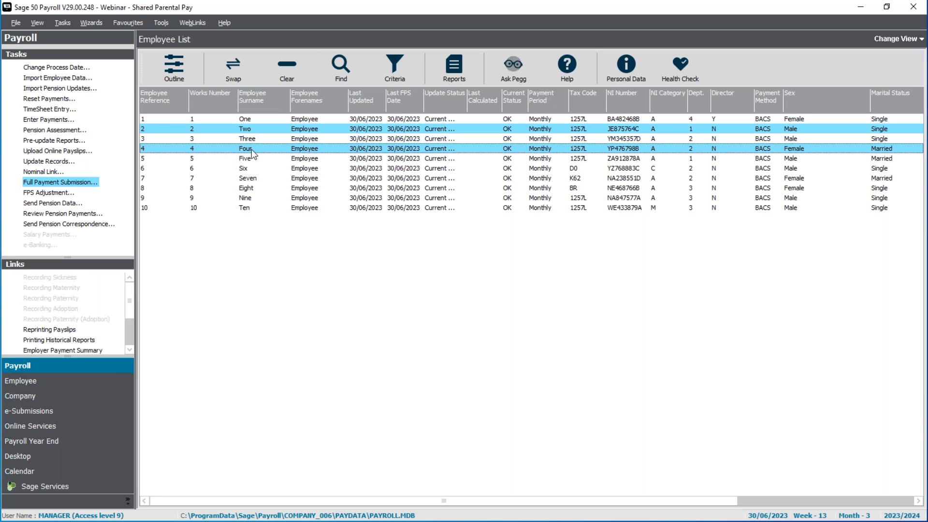
right_click(251, 150)
left_click(292, 182)
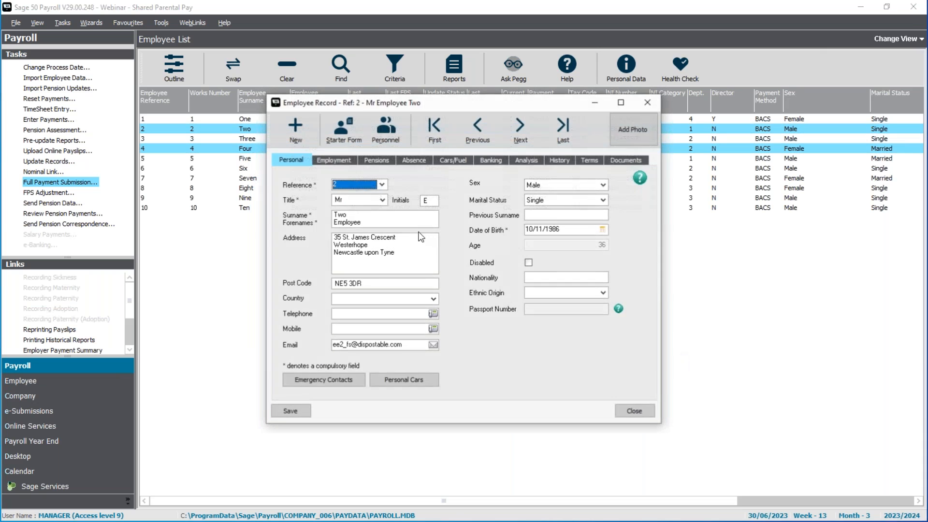
left_click(414, 160)
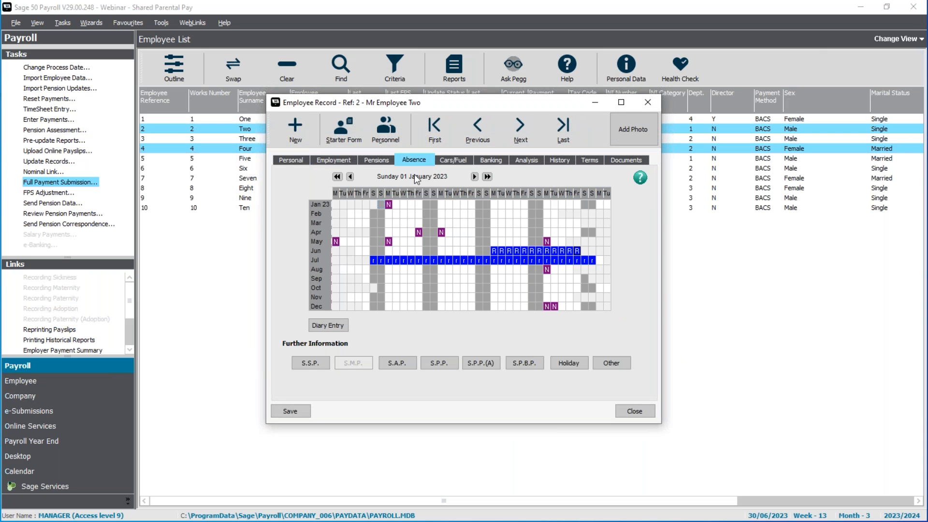
Step: Examine reference 2's Shared Parental absence from 19 to 30 June 2023, check reference 4's absence calendar, and close the records
left_click(493, 251)
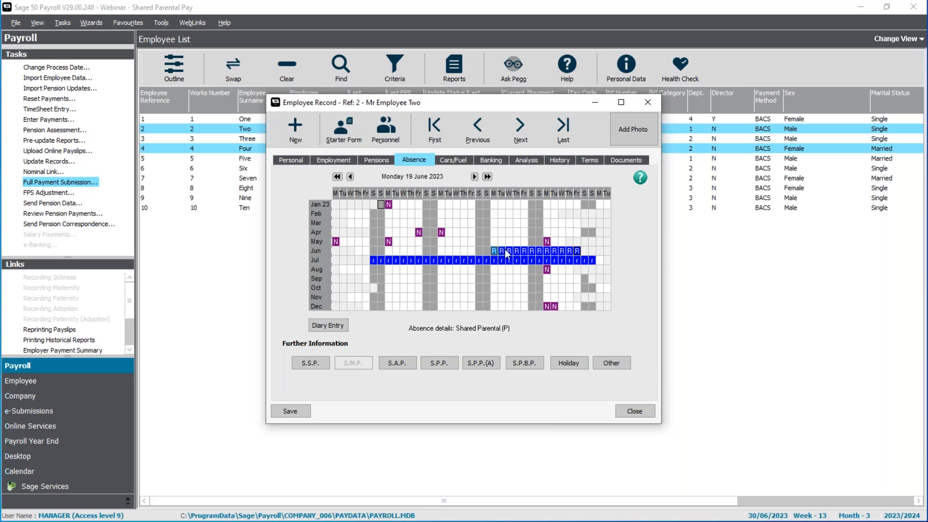
left_click(577, 251)
left_click(495, 252)
left_click(502, 252)
left_click(509, 251)
left_click(517, 251)
left_click(525, 251)
left_click(531, 251)
left_click(539, 251)
left_click(546, 250)
left_click(576, 252)
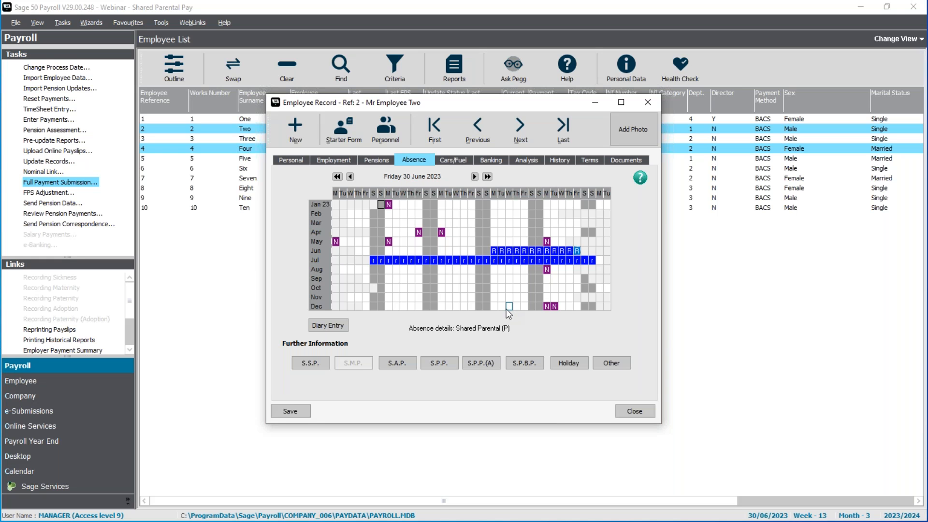
left_click(518, 126)
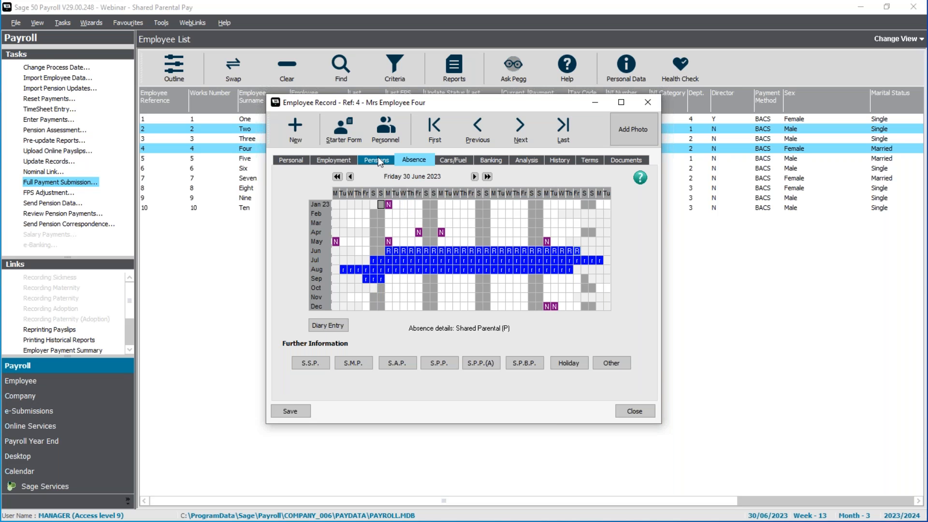
left_click(636, 410)
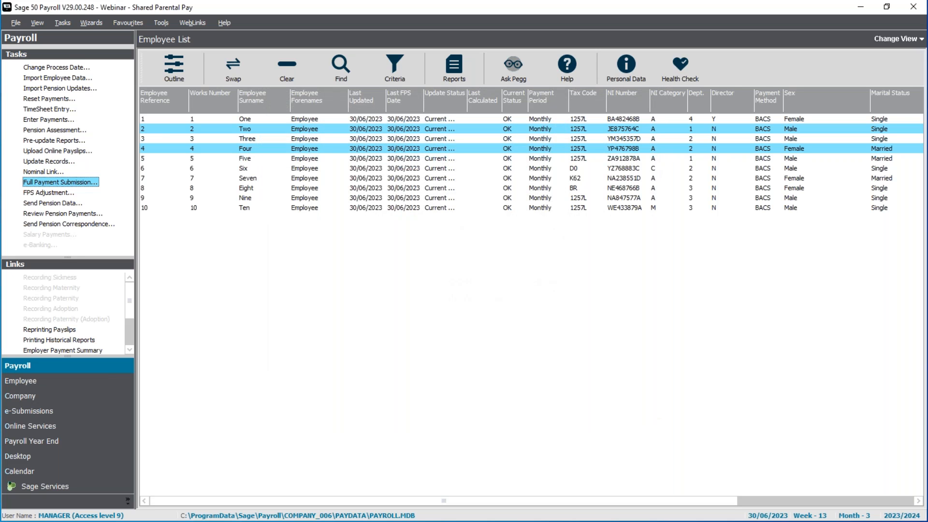